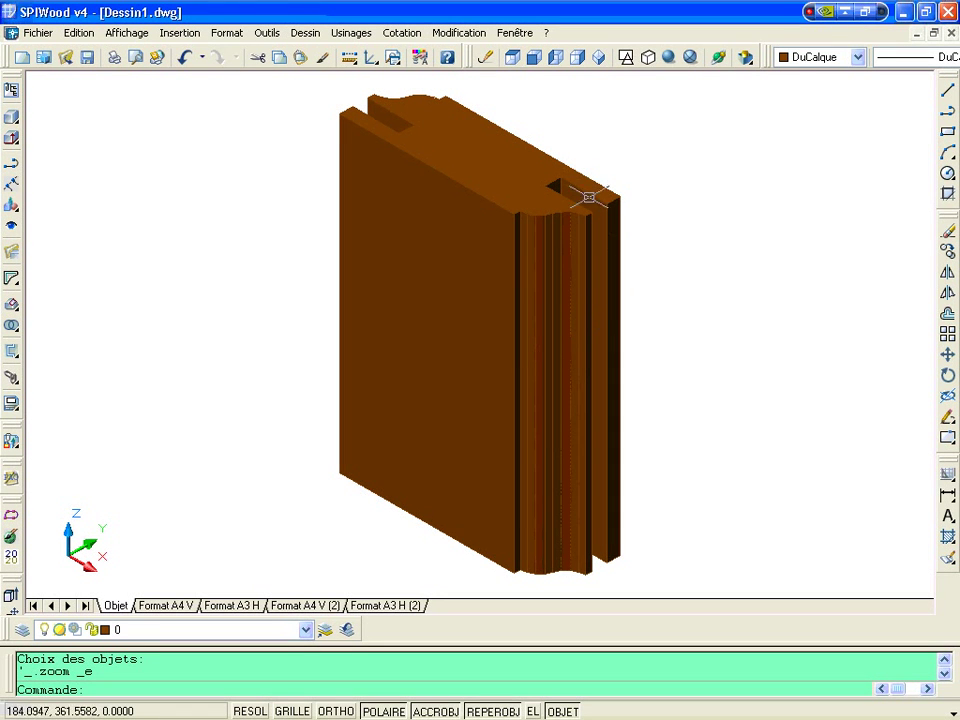
# - Switch to the top view, zoom out, and pan the board right to clear space on its left
pyautogui.click(513, 58)
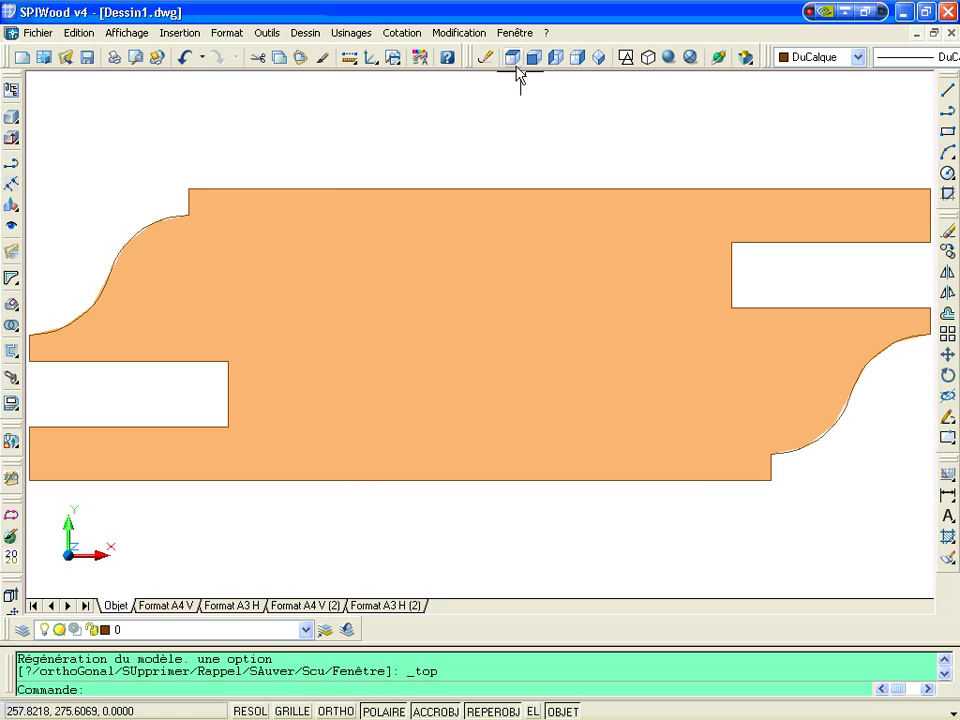
pyautogui.scroll(-1, 487, 272)
pyautogui.scroll(-3, 490, 274)
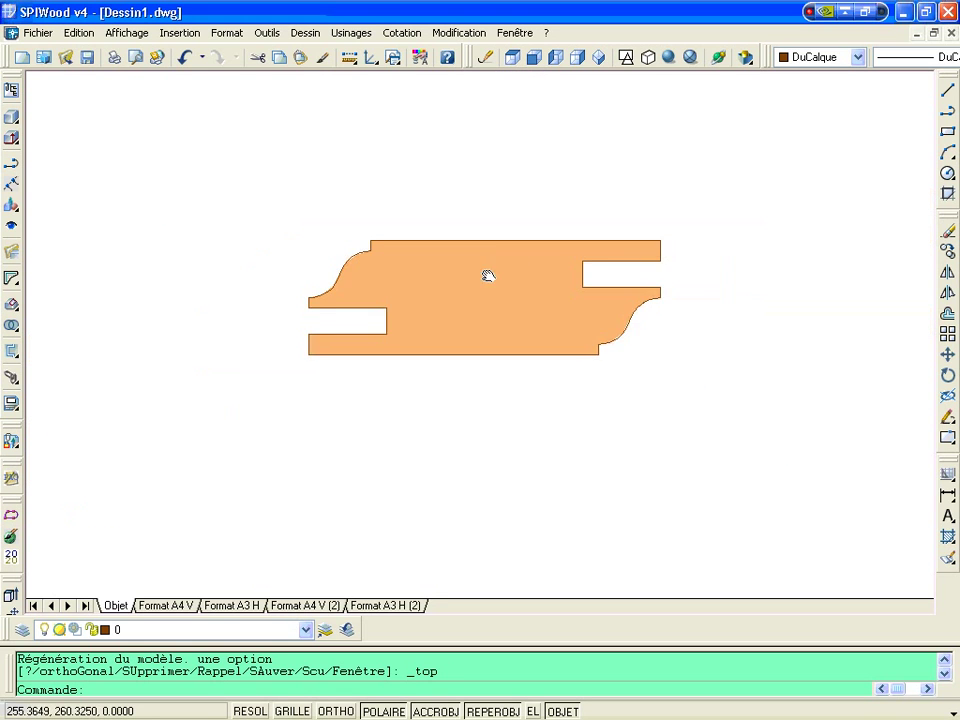
pyautogui.moveTo(490, 274)
pyautogui.mouseDown(button='middle')
pyautogui.moveTo(663, 293)
pyautogui.moveTo(705, 286)
pyautogui.mouseUp(button='middle')
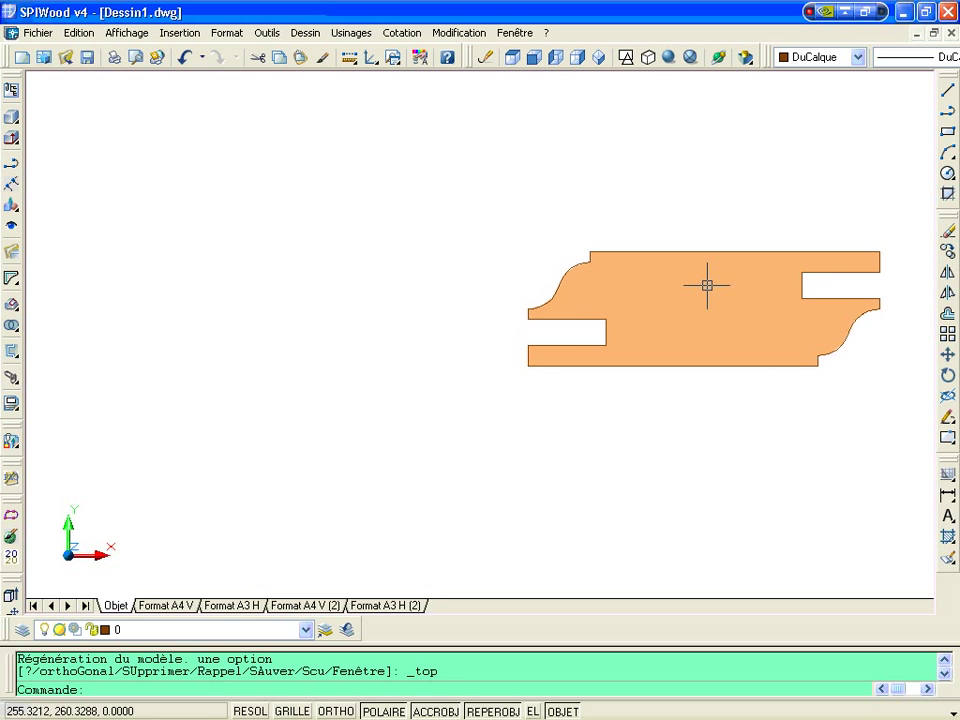
# - Start a polyline left of the board: a 22-unit vertical edge, a 1-unit step and a 4-unit rise
pyautogui.click(948, 112)
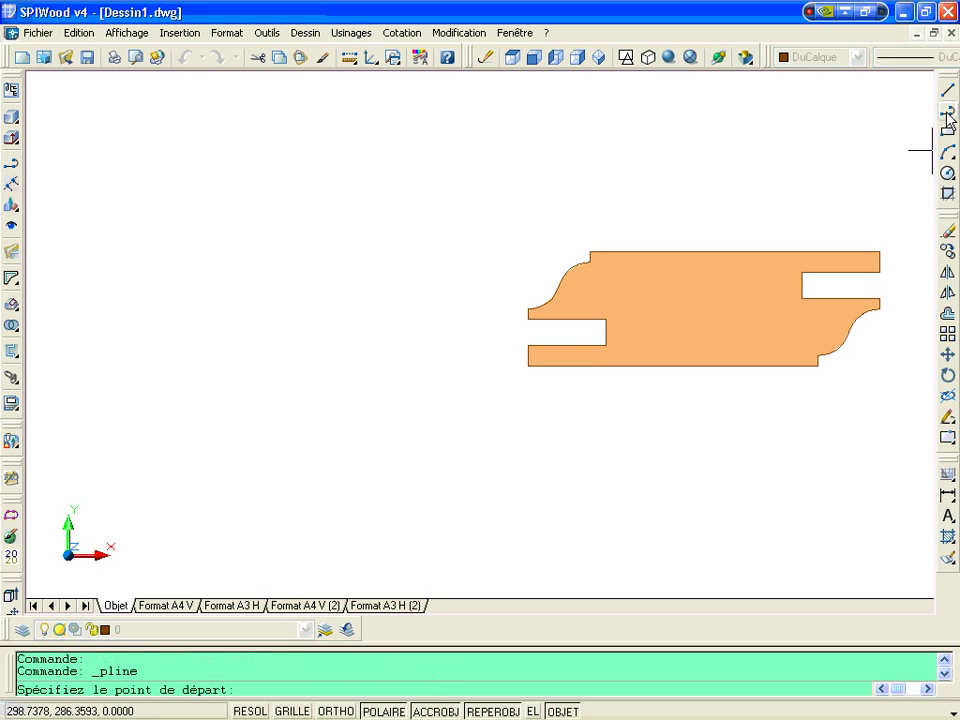
pyautogui.click(262, 255)
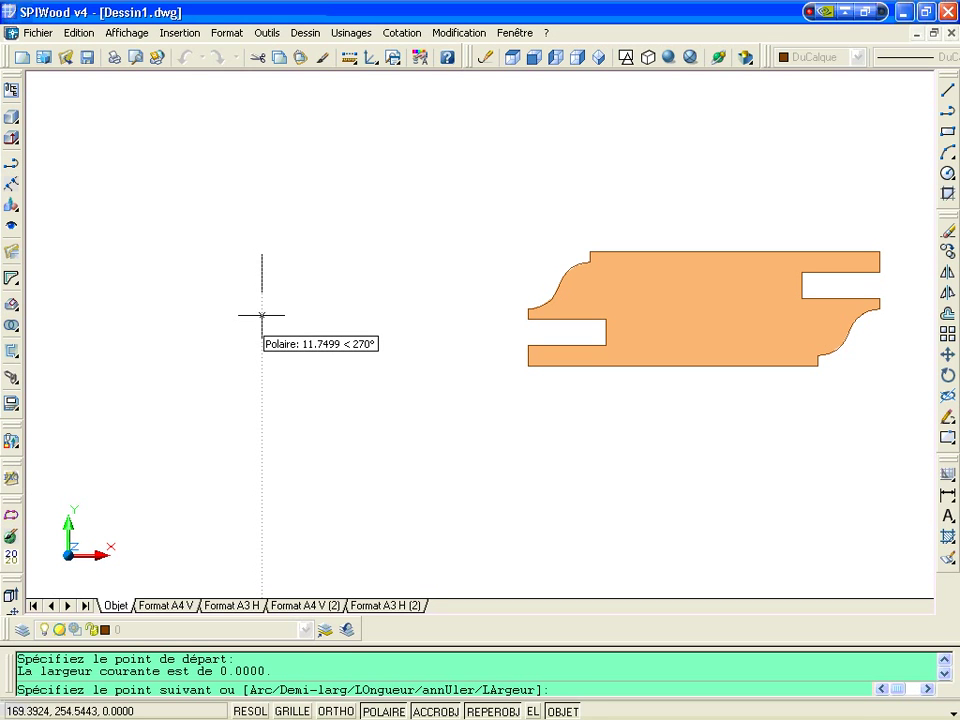
pyautogui.write('22')
pyautogui.press('Return')
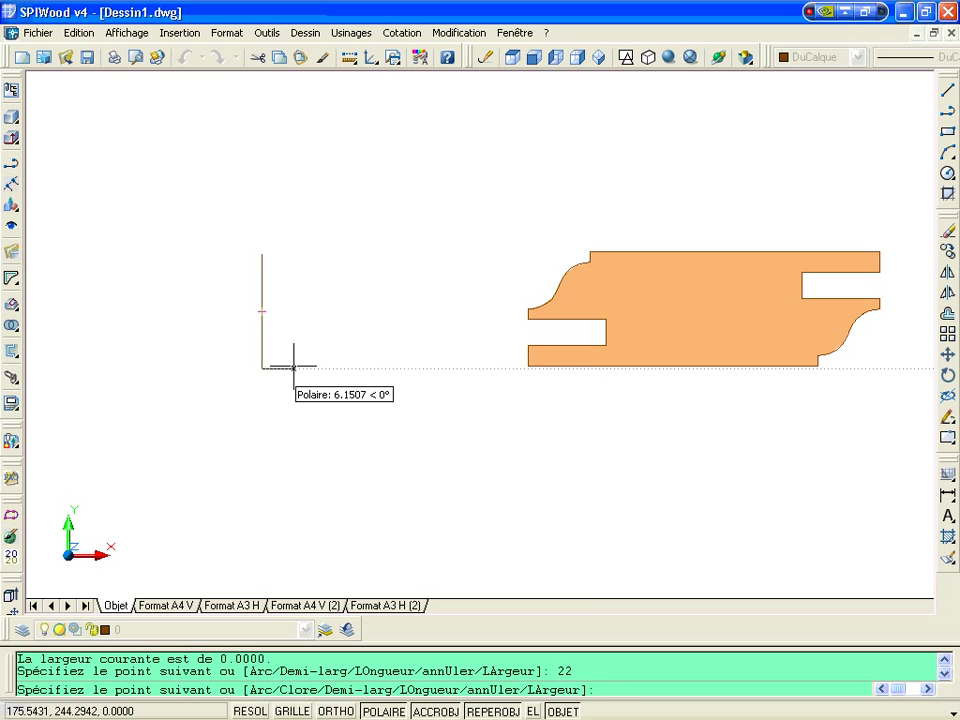
pyautogui.write('1')
pyautogui.press('Return')
pyautogui.write('4')
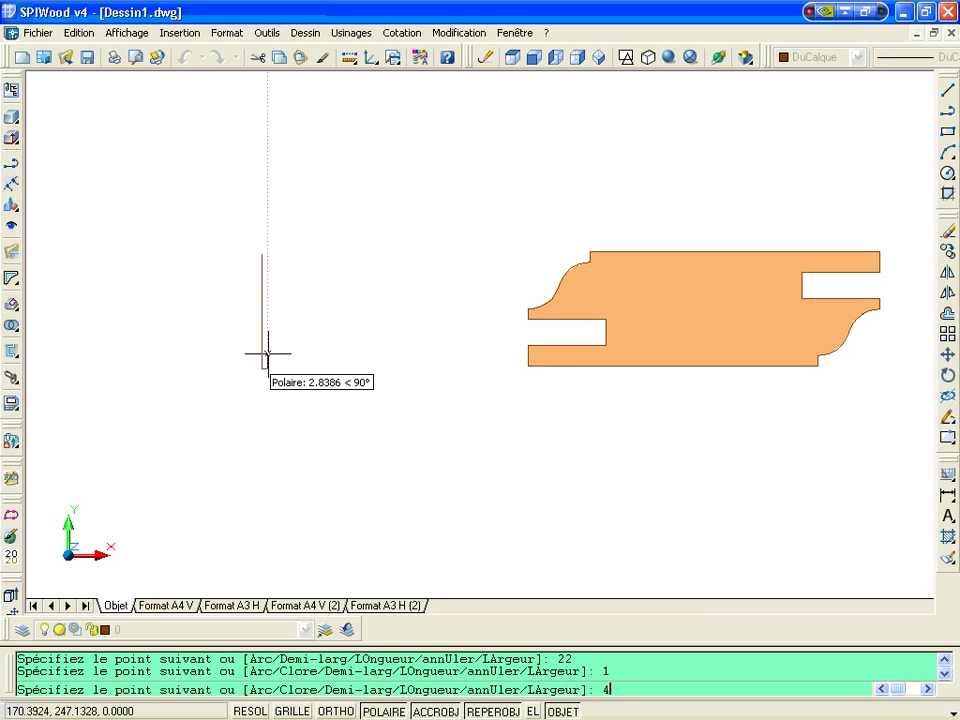
pyautogui.press('Return')
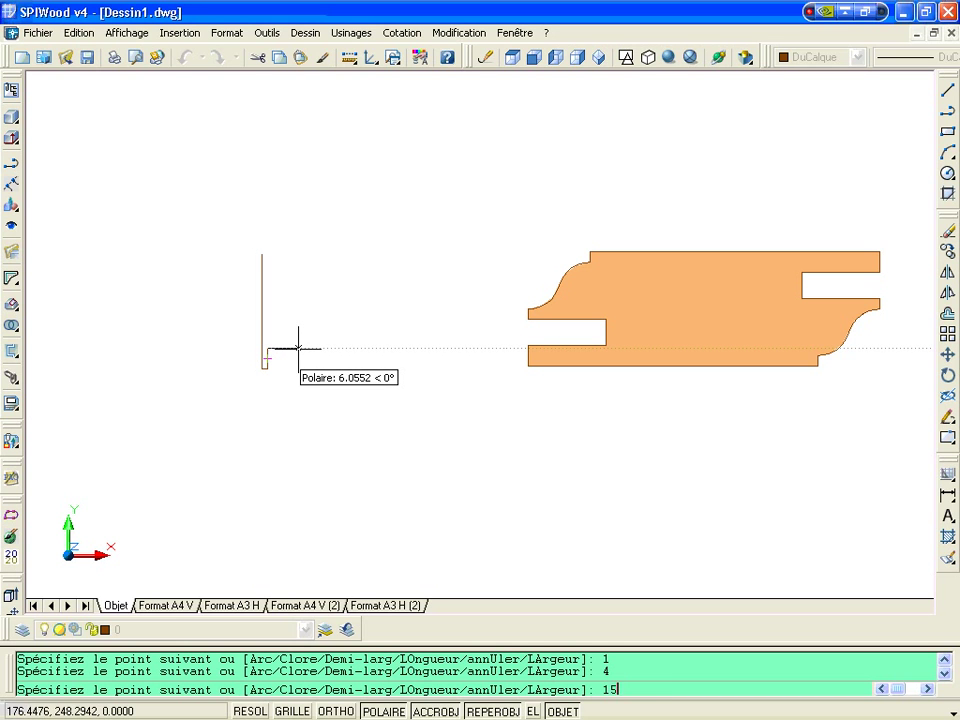
# - Continue with a 15-long, 6-wide tongue and a 2-unit vertical segment, then zoom closer
pyautogui.press('Return')
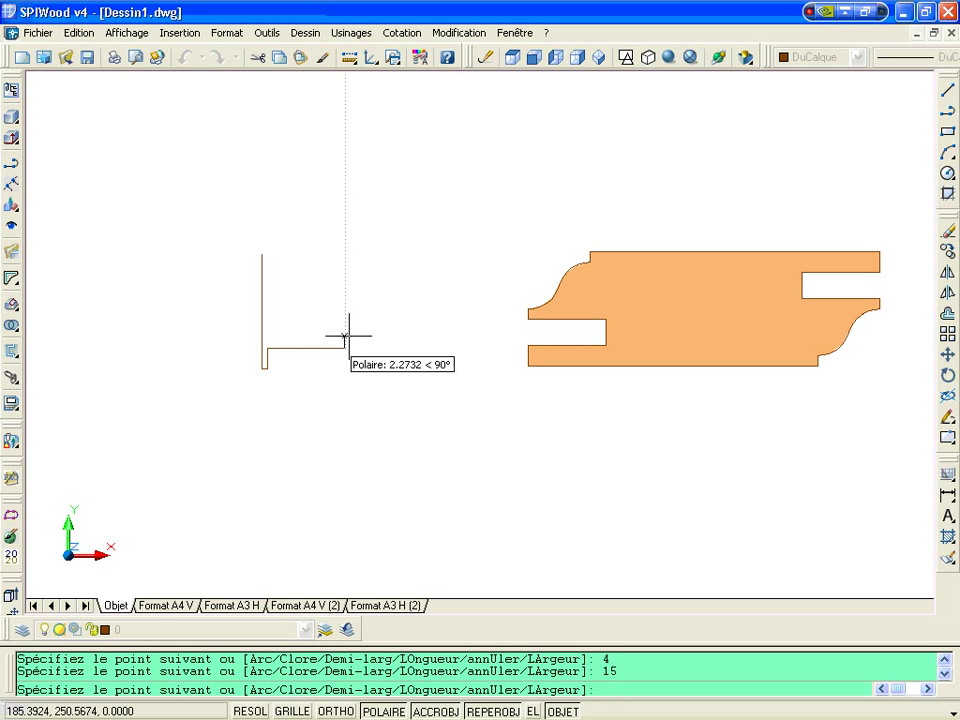
pyautogui.write('6')
pyautogui.press('Return')
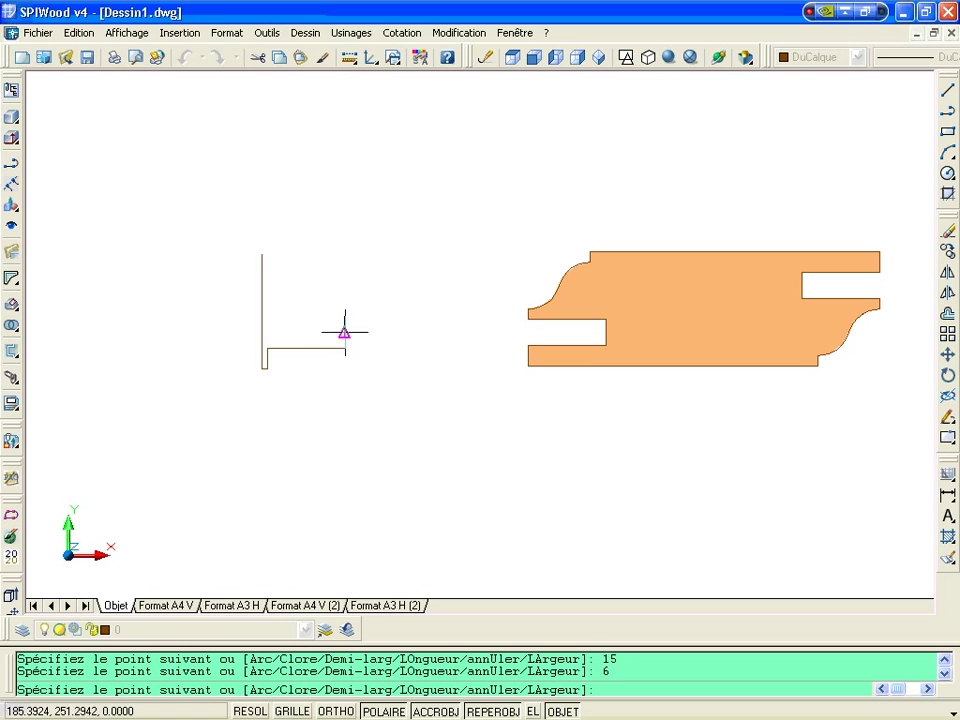
pyautogui.click(268, 317)
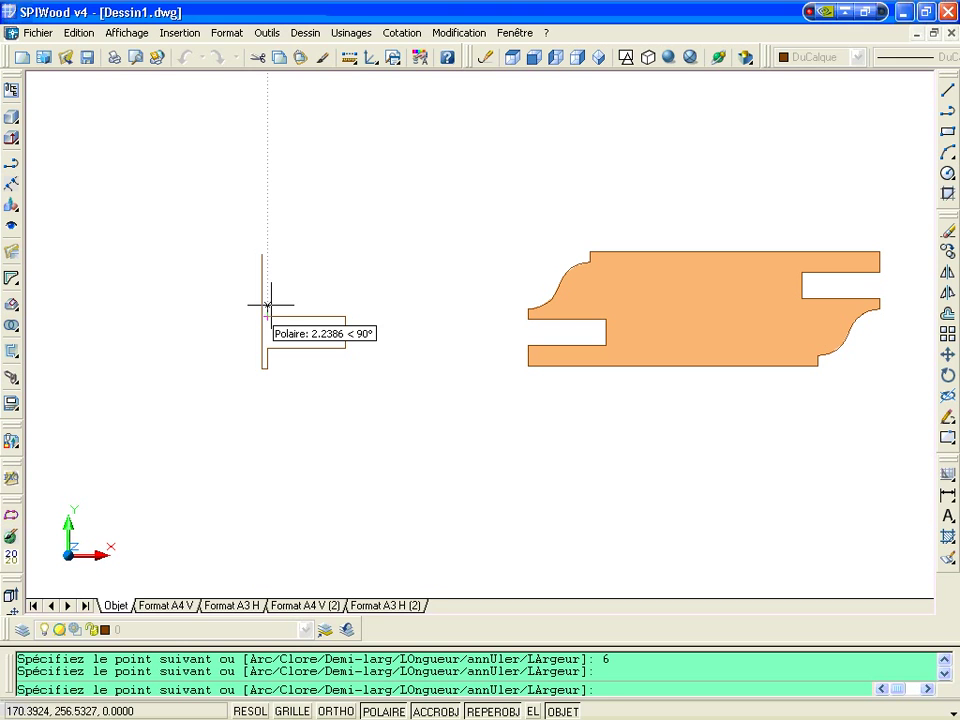
pyautogui.write('2')
pyautogui.press('Return')
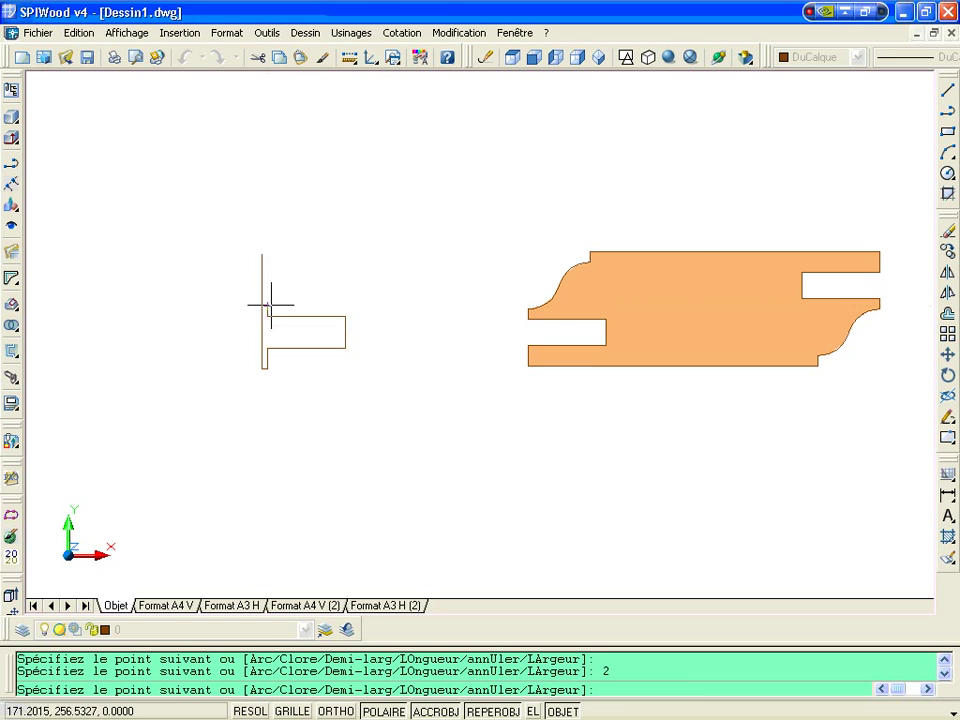
pyautogui.scroll(3, 270, 317)
pyautogui.moveTo(263, 317); pyautogui.dragTo(198, 336, button='middle')
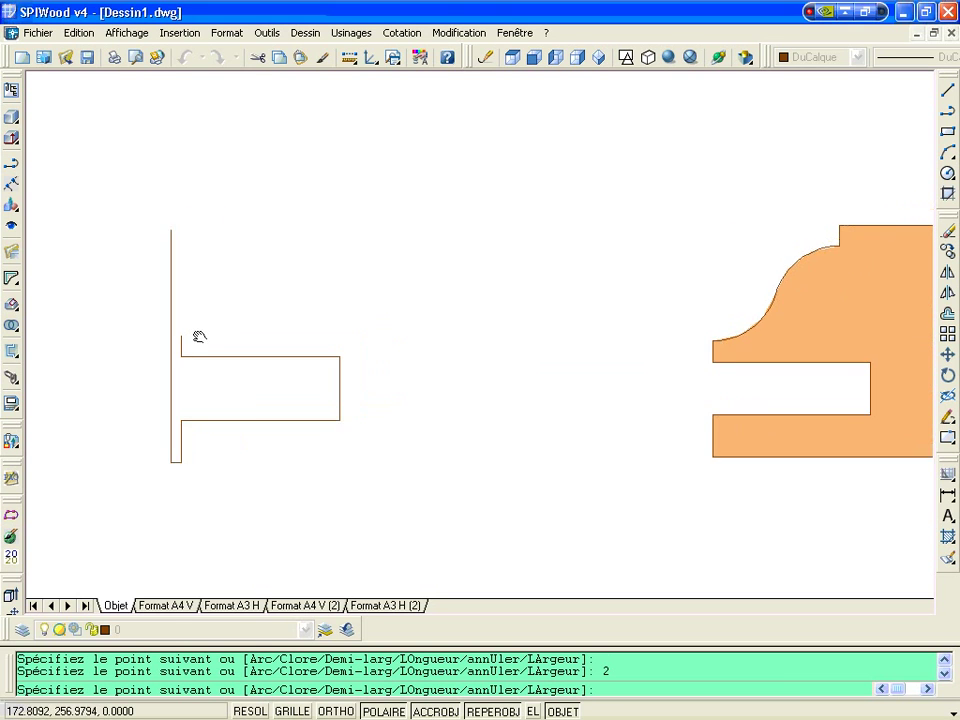
# - Add two arcs, each ending @7,4, starting from a horizontal tangent
pyautogui.rightClick(245, 326)
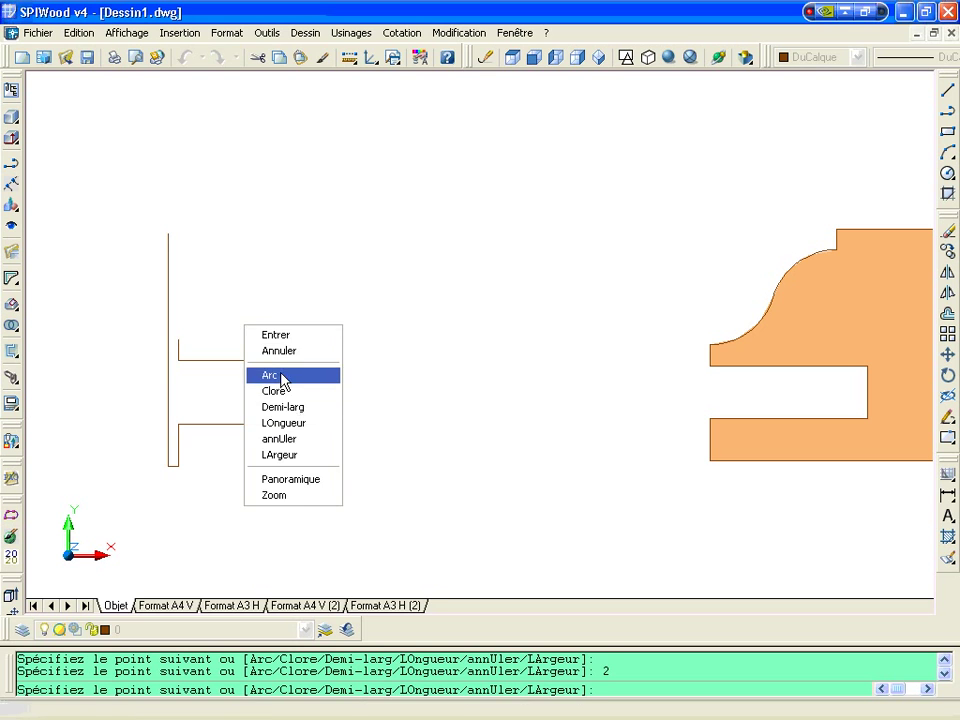
pyautogui.click(285, 376)
pyautogui.rightClick(262, 309)
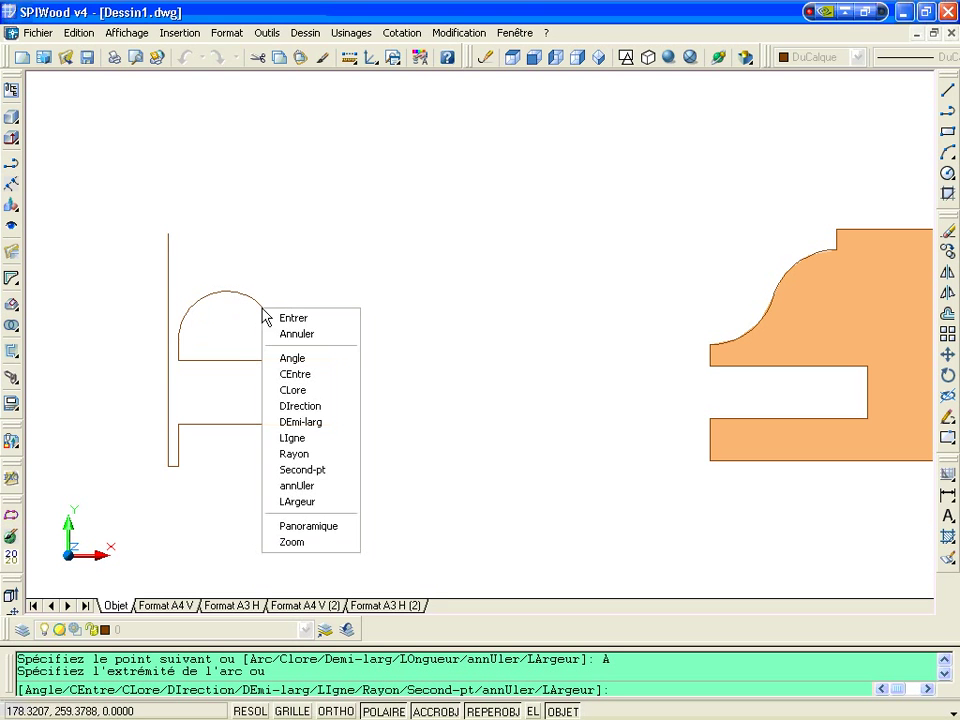
pyautogui.click(305, 407)
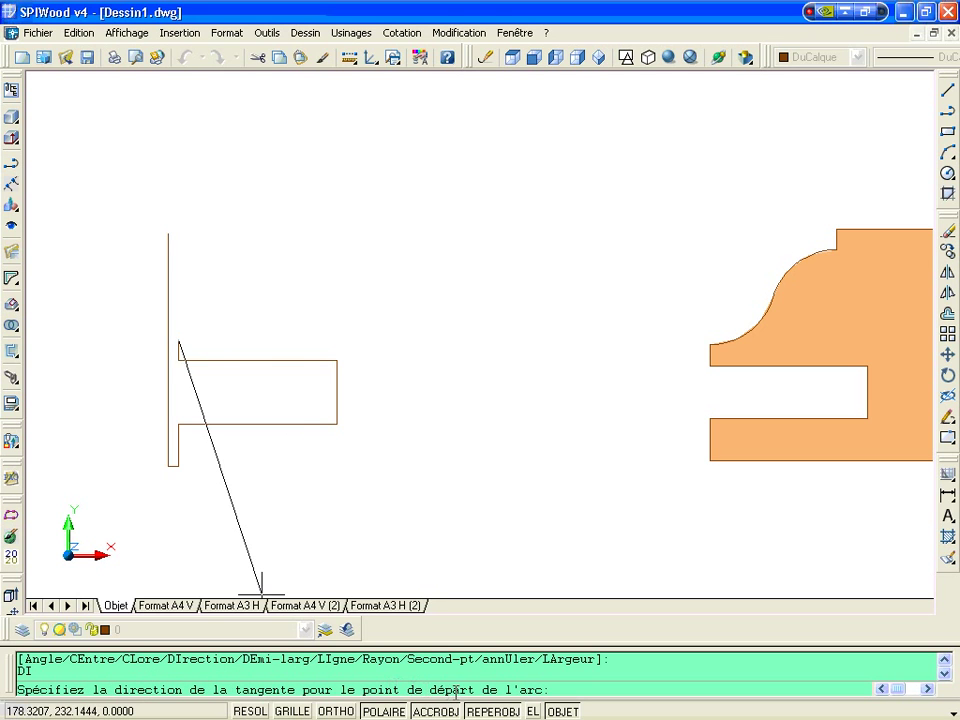
pyautogui.click(272, 340)
pyautogui.write('@7,4')
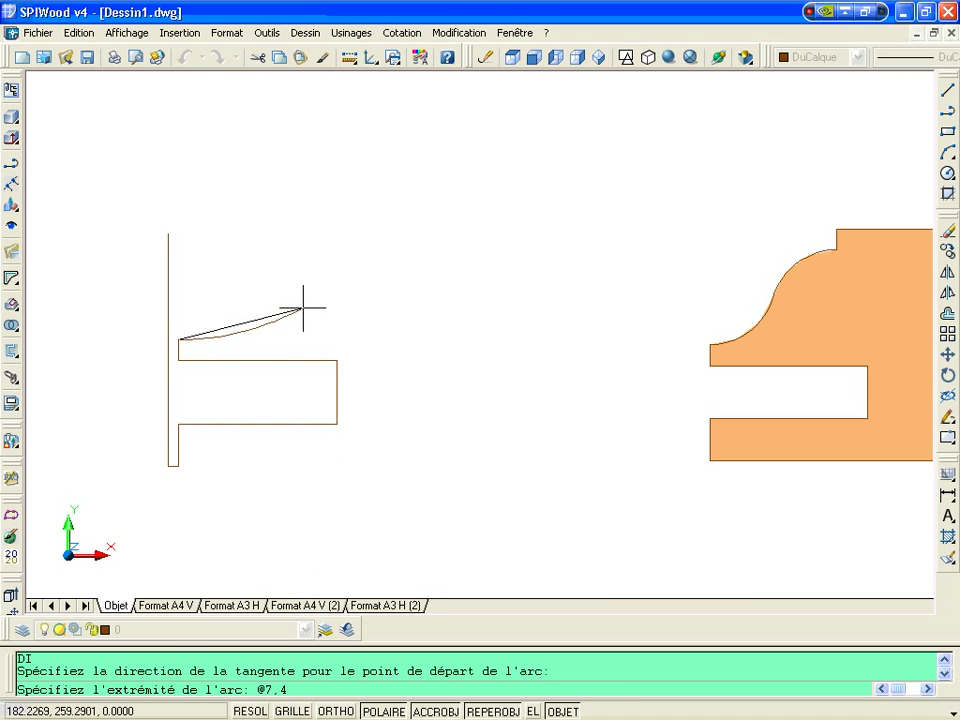
pyautogui.press('Return')
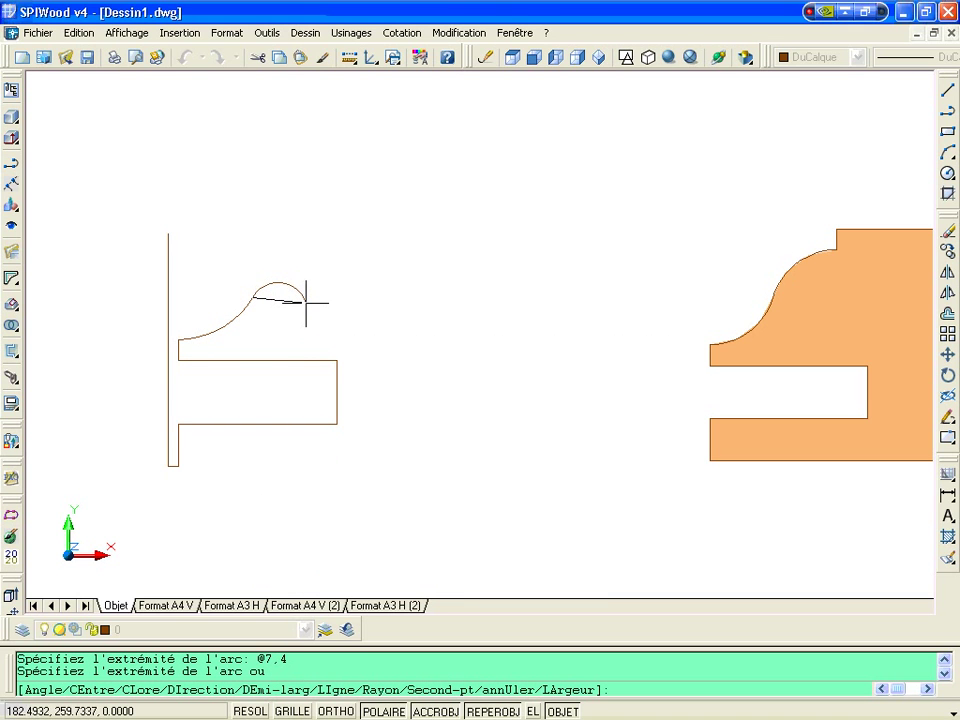
pyautogui.write('@7,4')
pyautogui.press('Return')
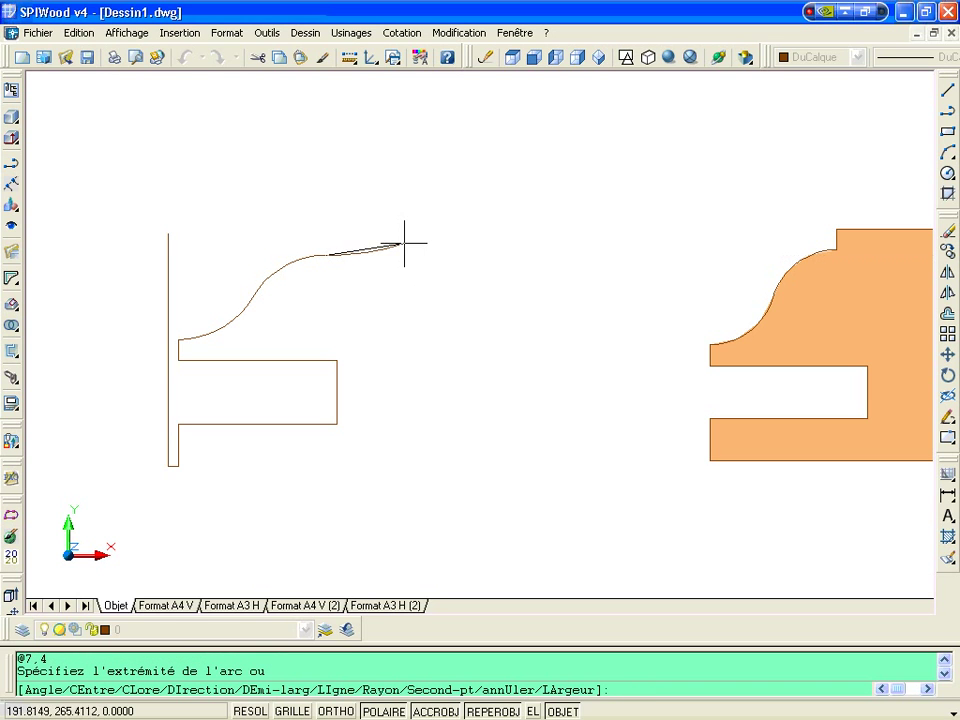
# - Add a short straight rise to the top height and close the outline
pyautogui.rightClick(404, 244)
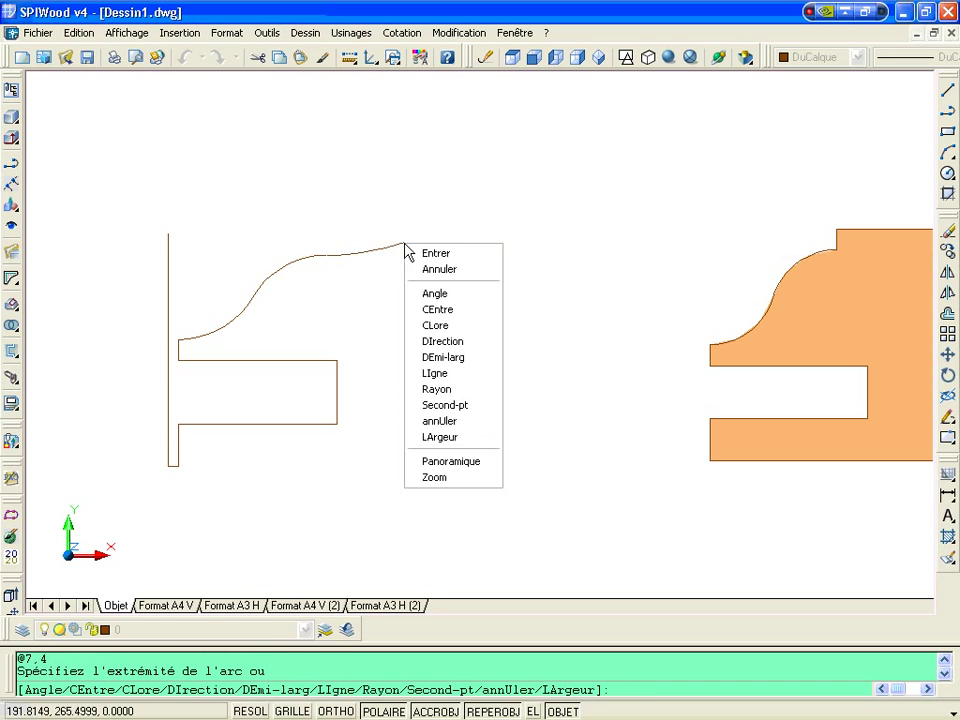
pyautogui.click(445, 376)
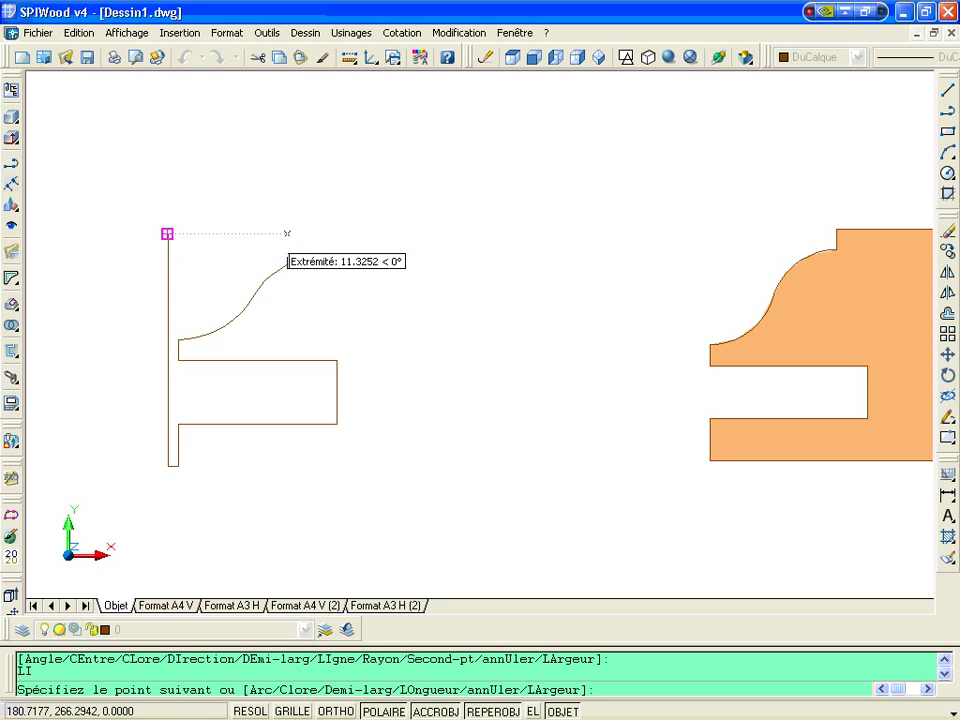
pyautogui.click(327, 235)
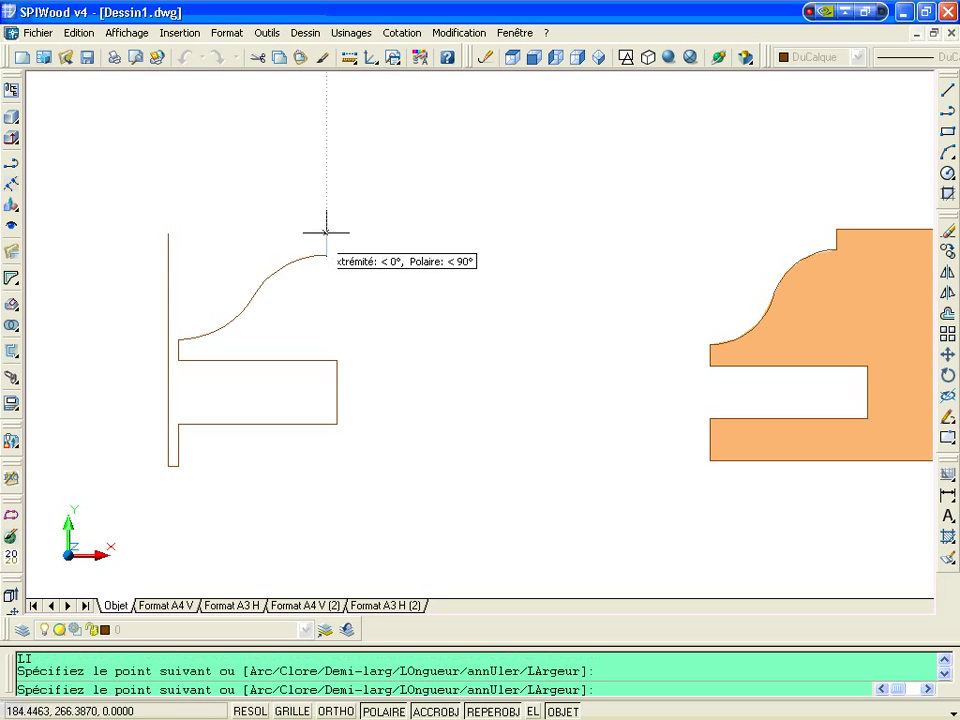
pyautogui.rightClick(286, 210)
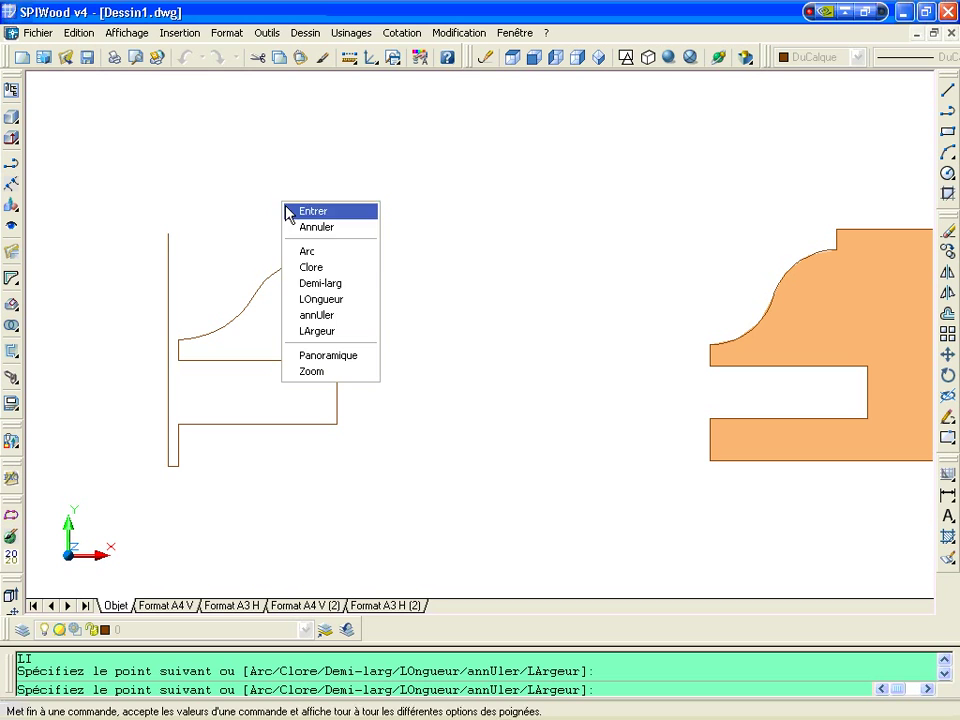
pyautogui.click(311, 268)
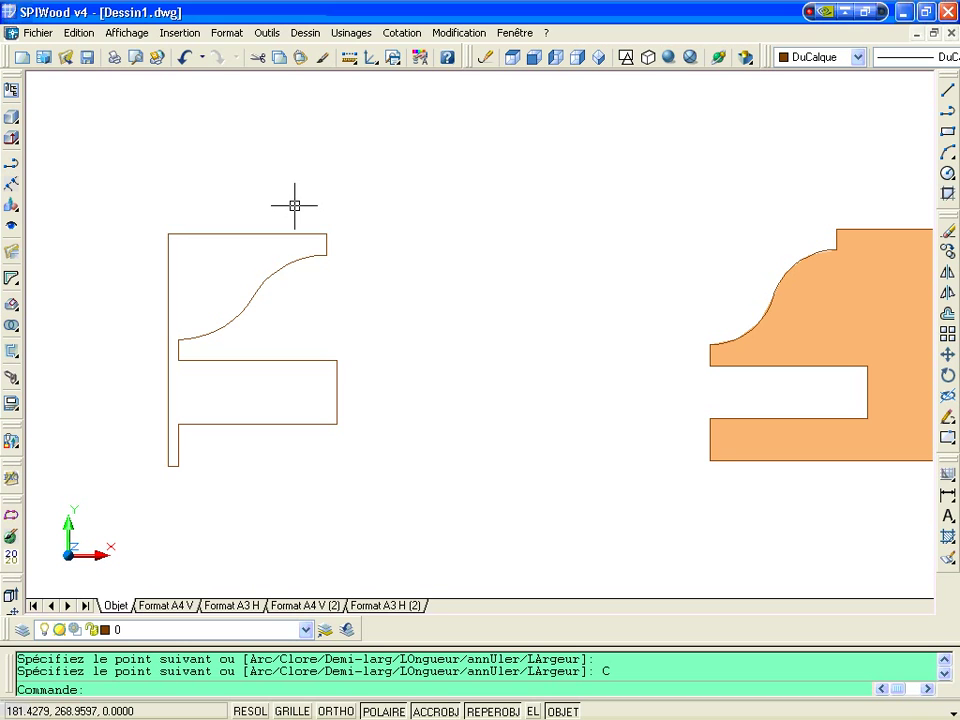
# - Make the closed outline a new tool, reference at its top-left corner, axis along the 22-unit edge
pyautogui.click(12, 278)
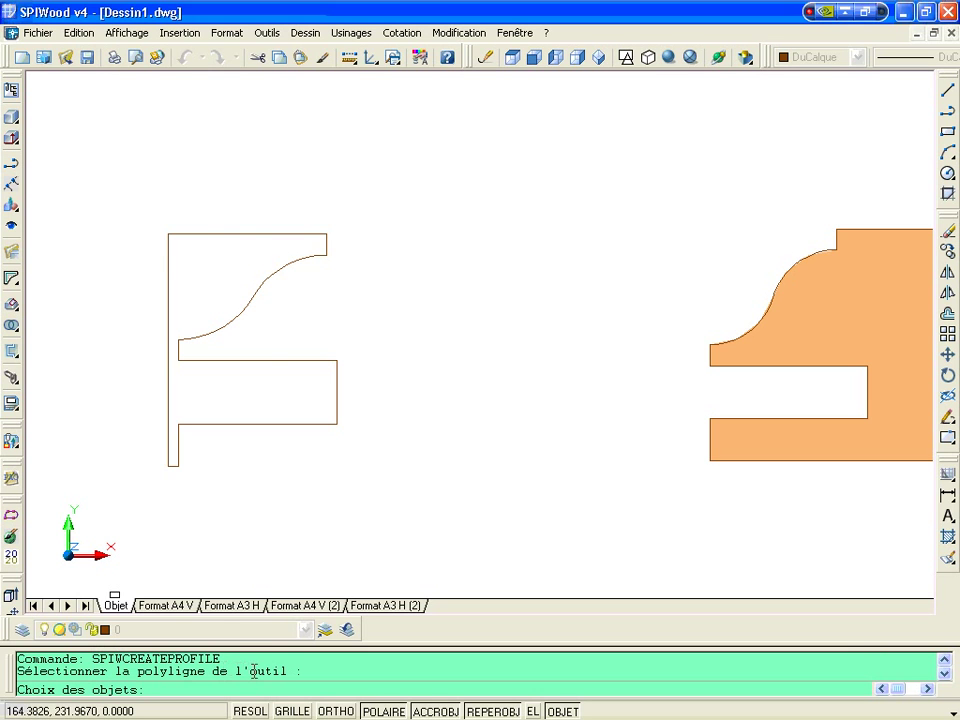
pyautogui.click(205, 231)
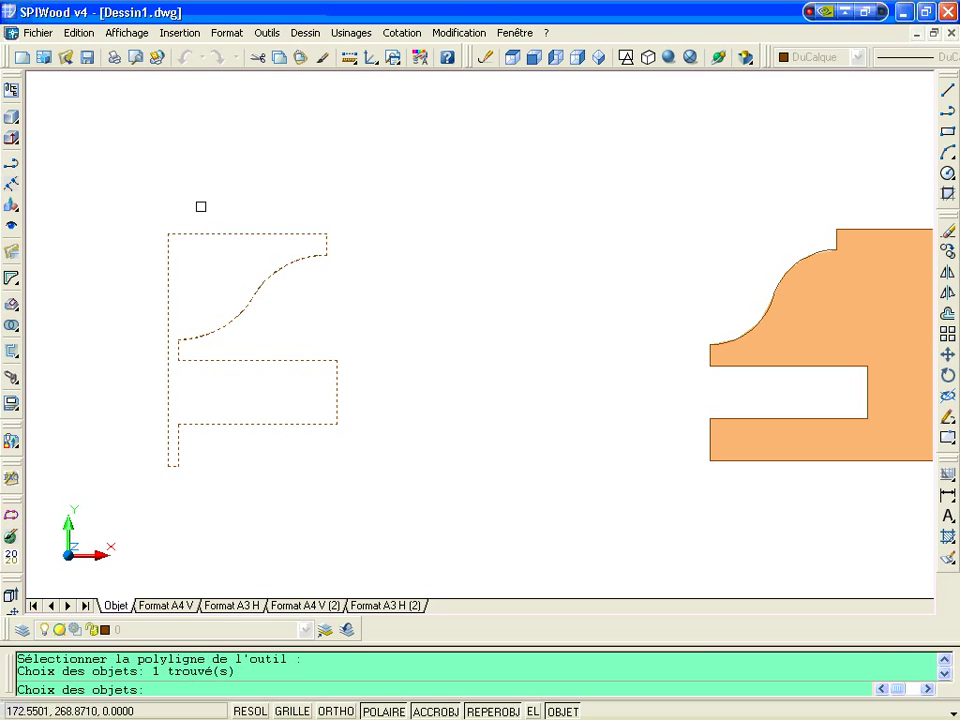
pyautogui.press('Return')
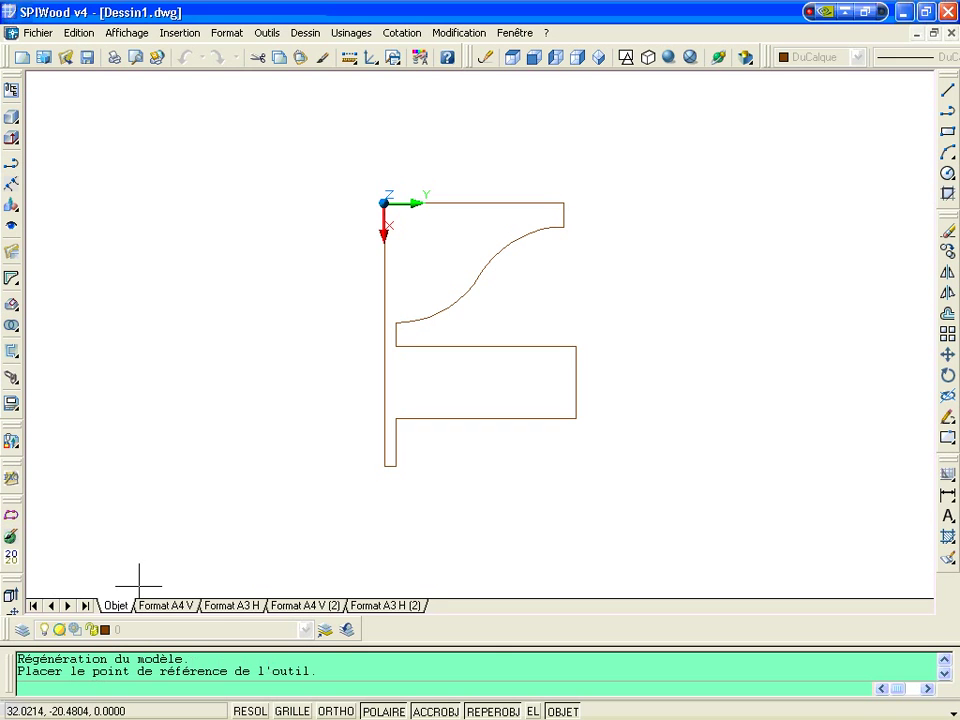
pyautogui.click(384, 203)
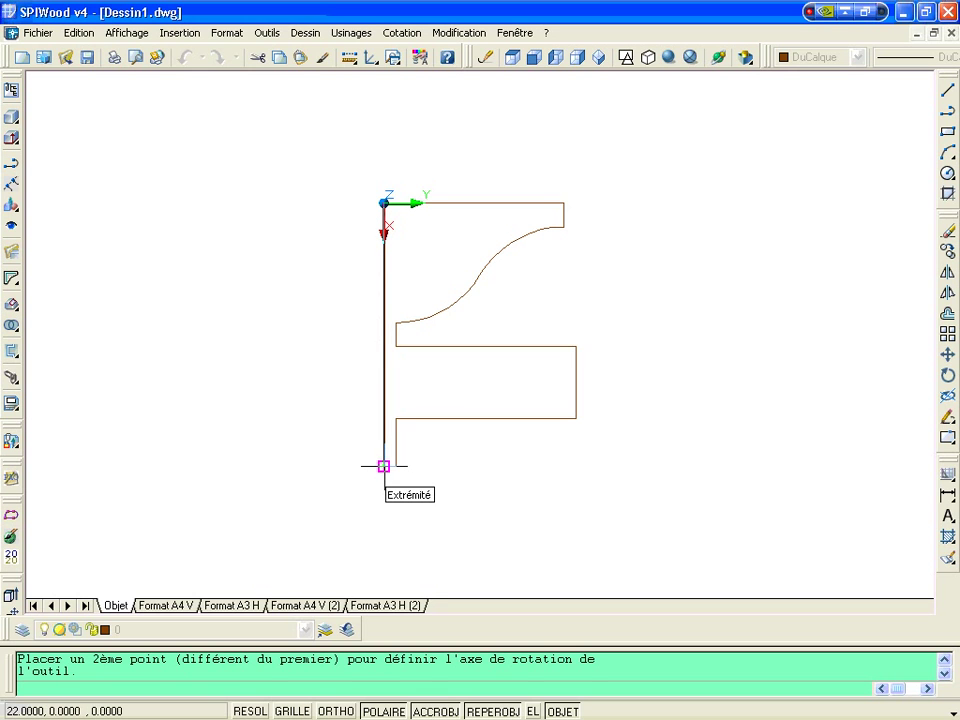
pyautogui.click(384, 466)
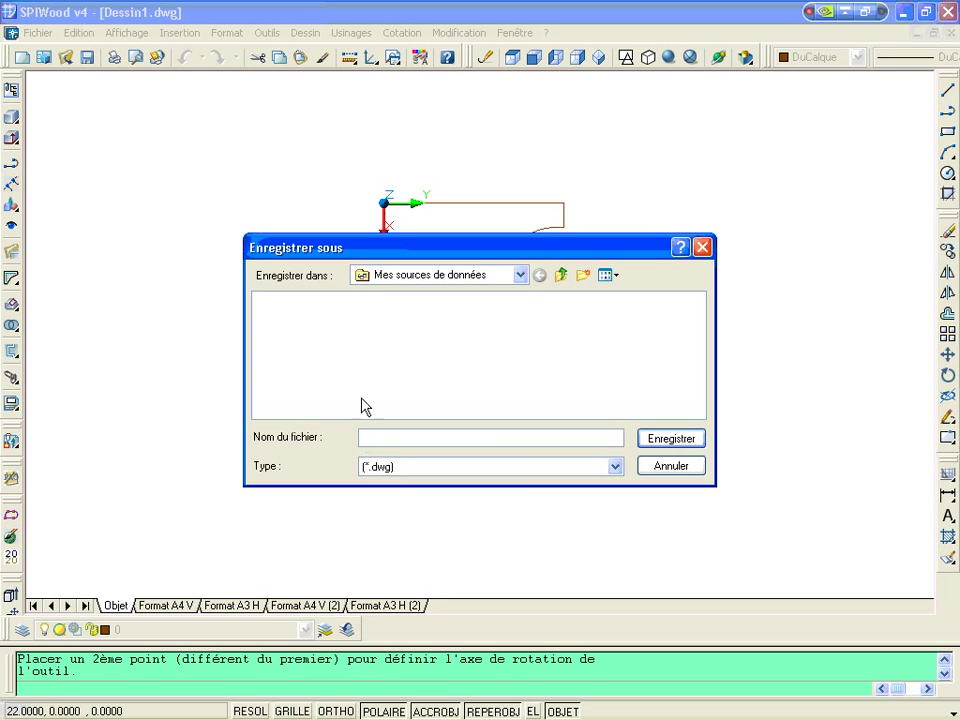
# - Browse the save dialog to C:\Base SW\Outils\Outils, the tool library folder
pyautogui.click(500, 277)
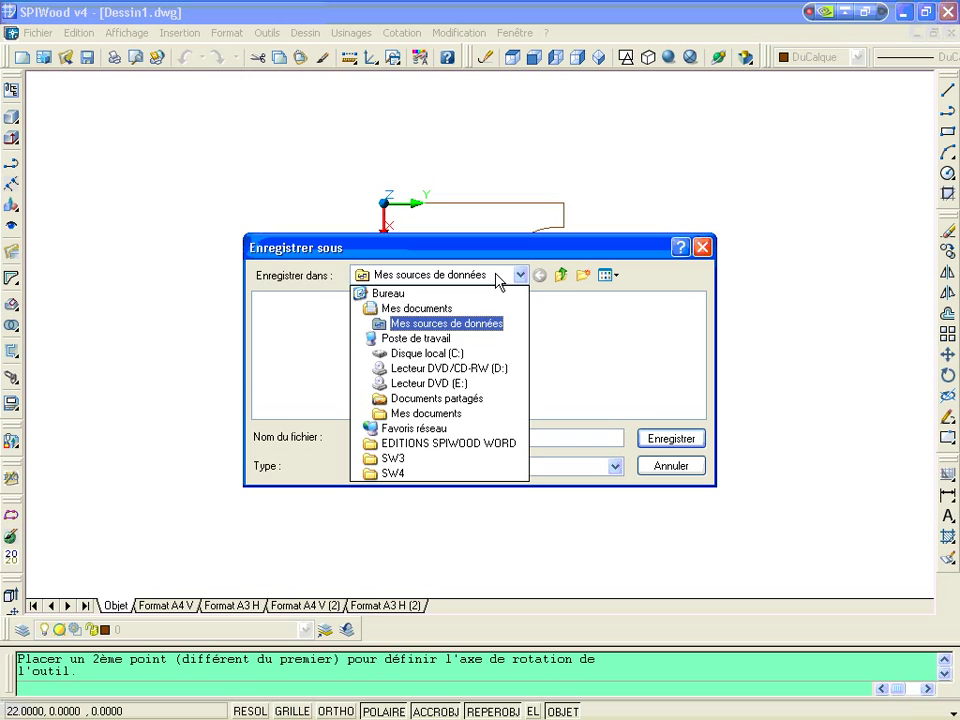
pyautogui.click(444, 358)
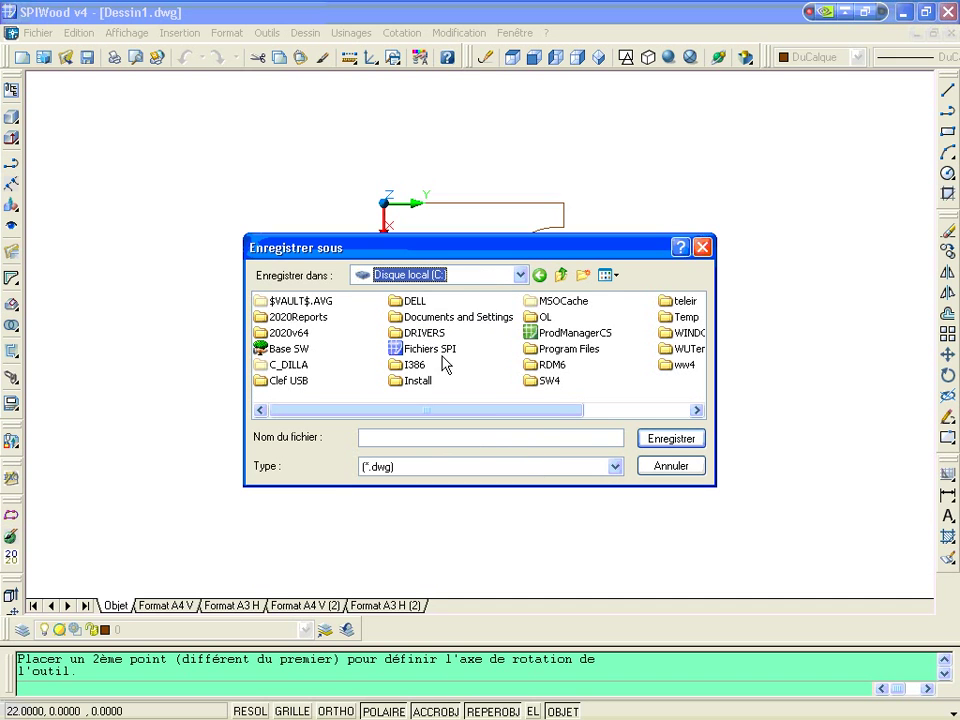
pyautogui.doubleClick(307, 354)
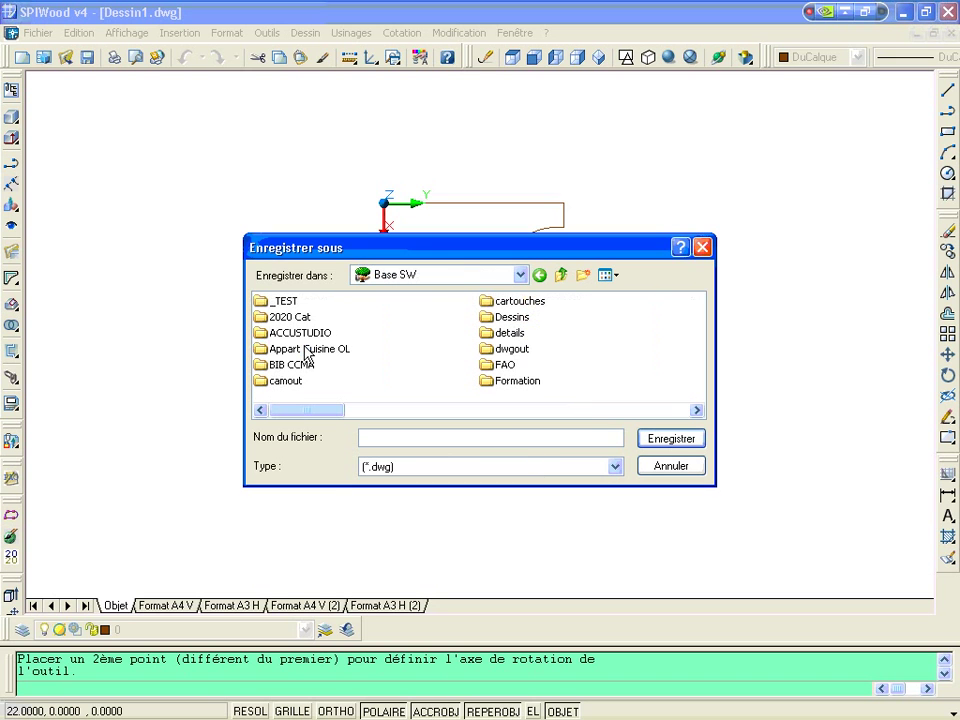
pyautogui.click(516, 411)
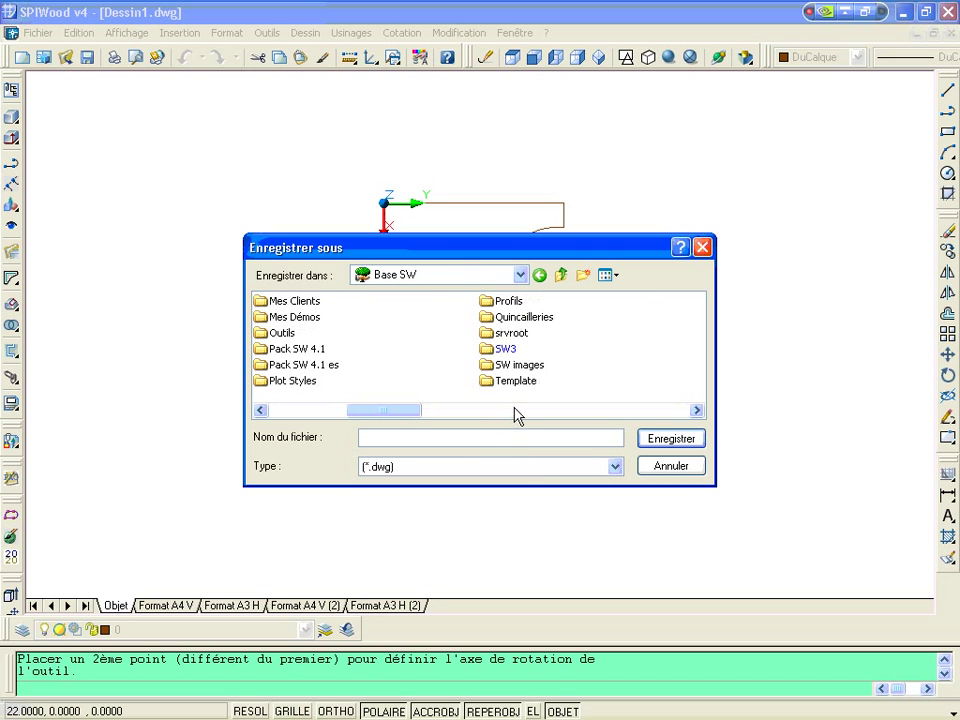
pyautogui.doubleClick(286, 336)
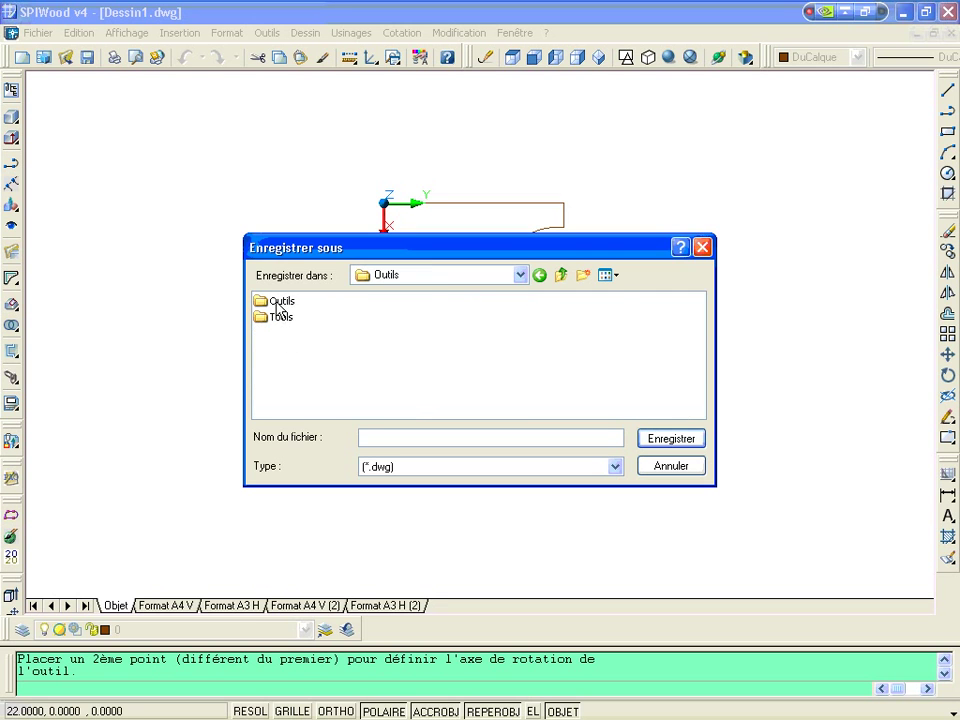
pyautogui.click(281, 302)
pyautogui.doubleClick(281, 302)
# - Save the tool profile as 'Moulure Porte 02', adapting the suggested Moulure Porte 01 name
pyautogui.click(395, 436)
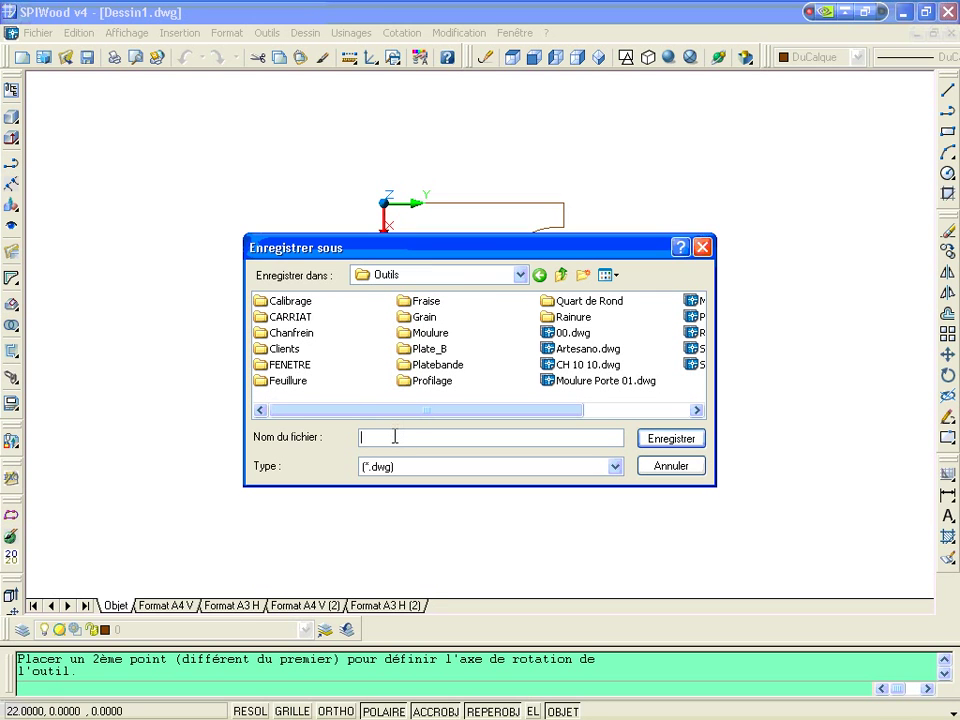
pyautogui.write('MO')
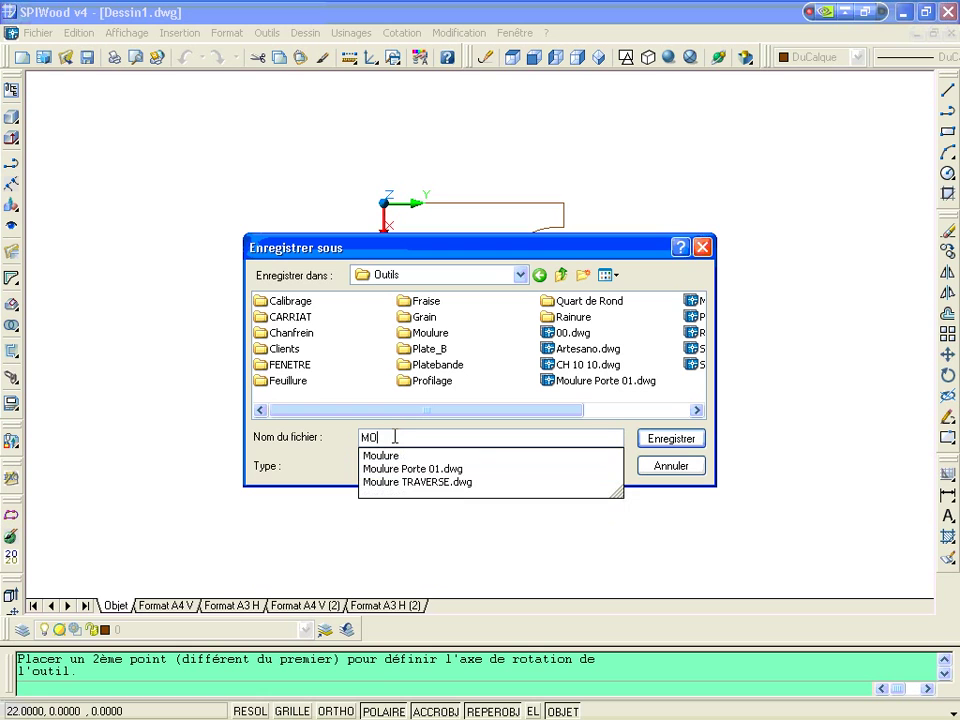
pyautogui.write('U')
pyautogui.press('BackSpace')
pyautogui.press('BackSpace')
pyautogui.press('BackSpace')
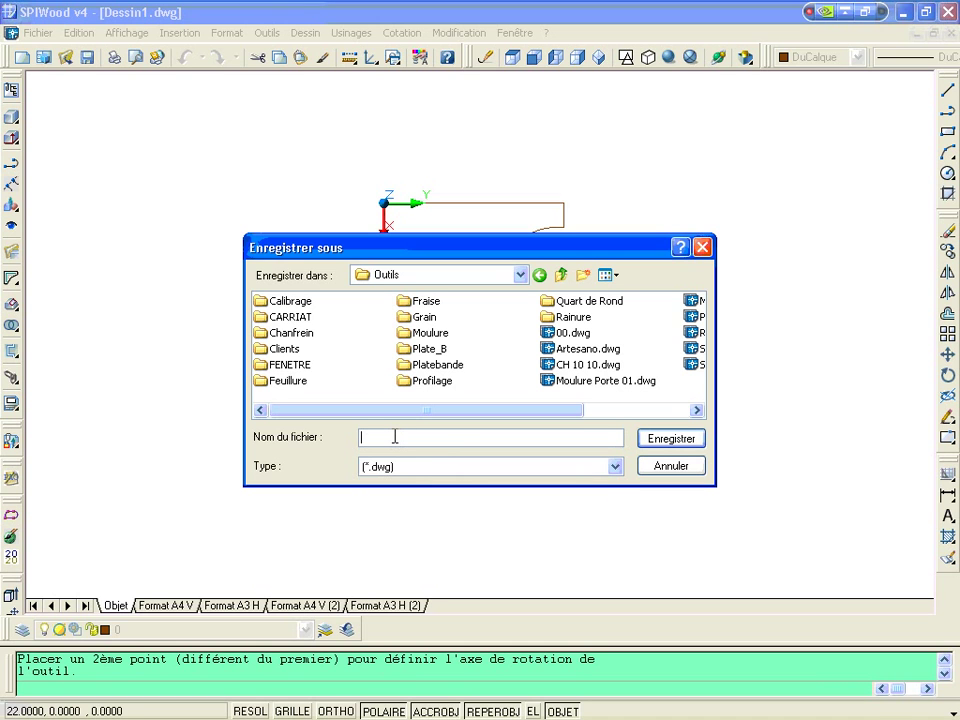
pyautogui.write('Moulure')
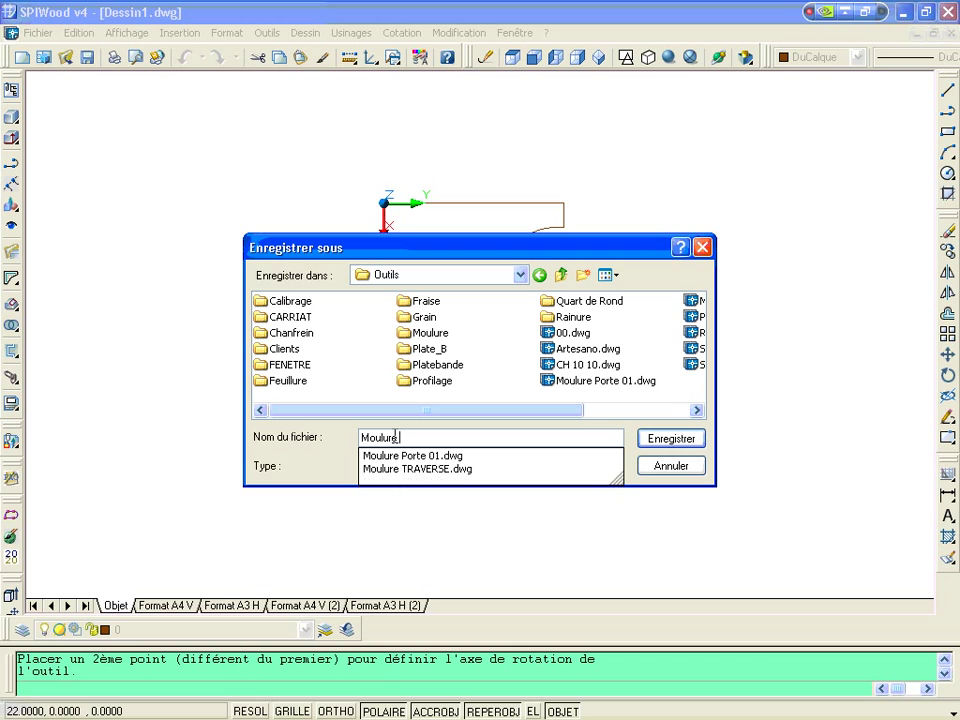
pyautogui.write(' p')
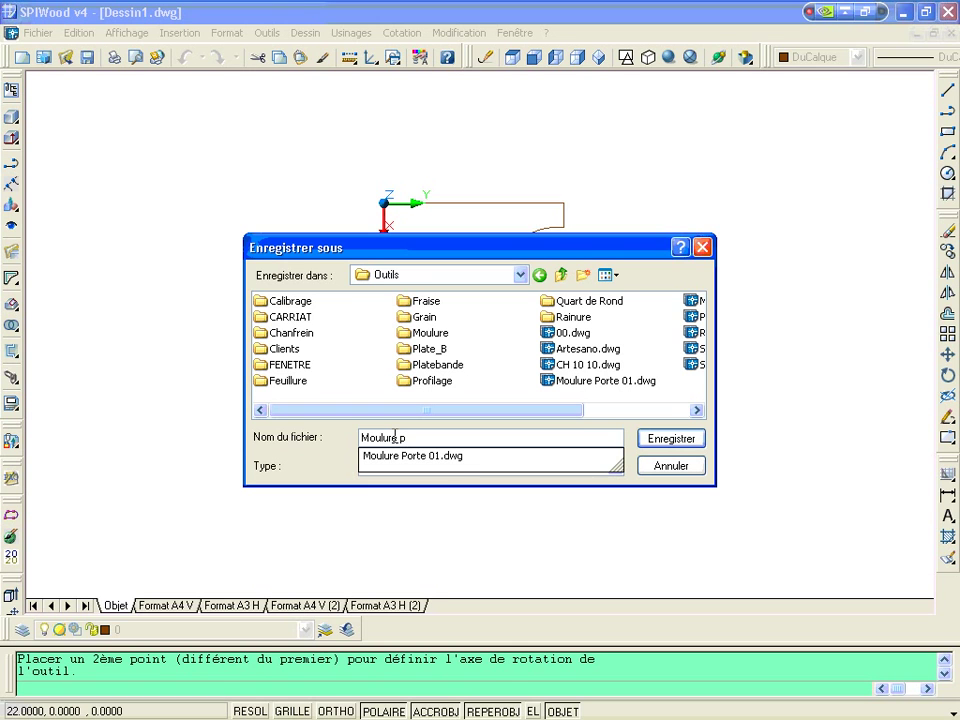
pyautogui.press('Down')
pyautogui.press('BackSpace')
pyautogui.write('2')
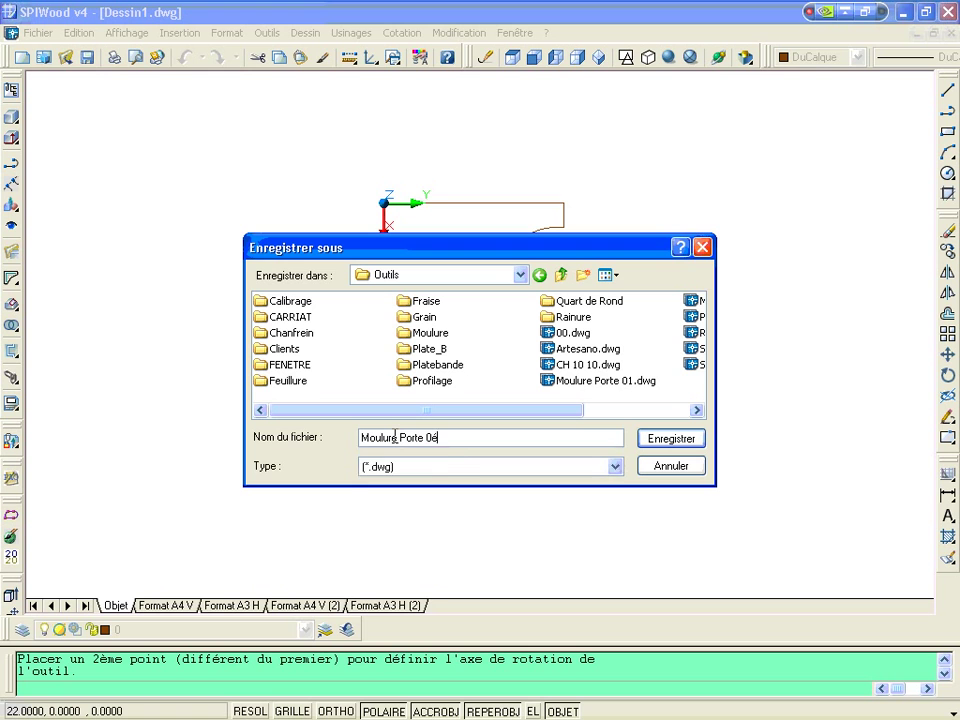
pyautogui.press('BackSpace')
pyautogui.write('2')
pyautogui.click(659, 444)
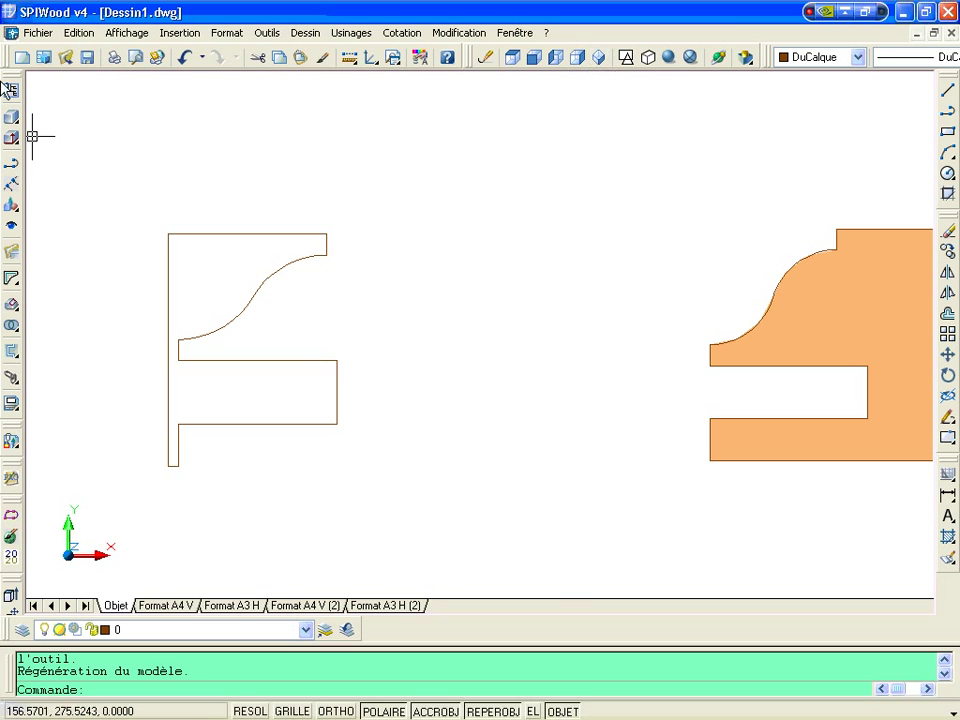
# - Open a new blank drawing, Dessin2, and create a board 200 long, 70 wide, 22 thick
pyautogui.click(21, 57)
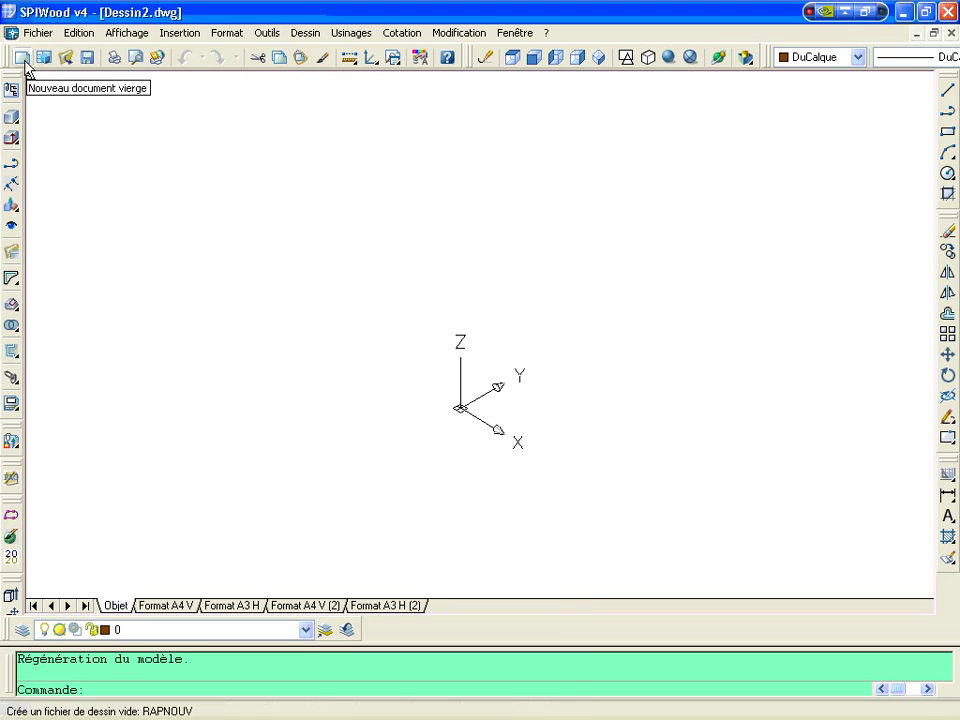
pyautogui.click(11, 117)
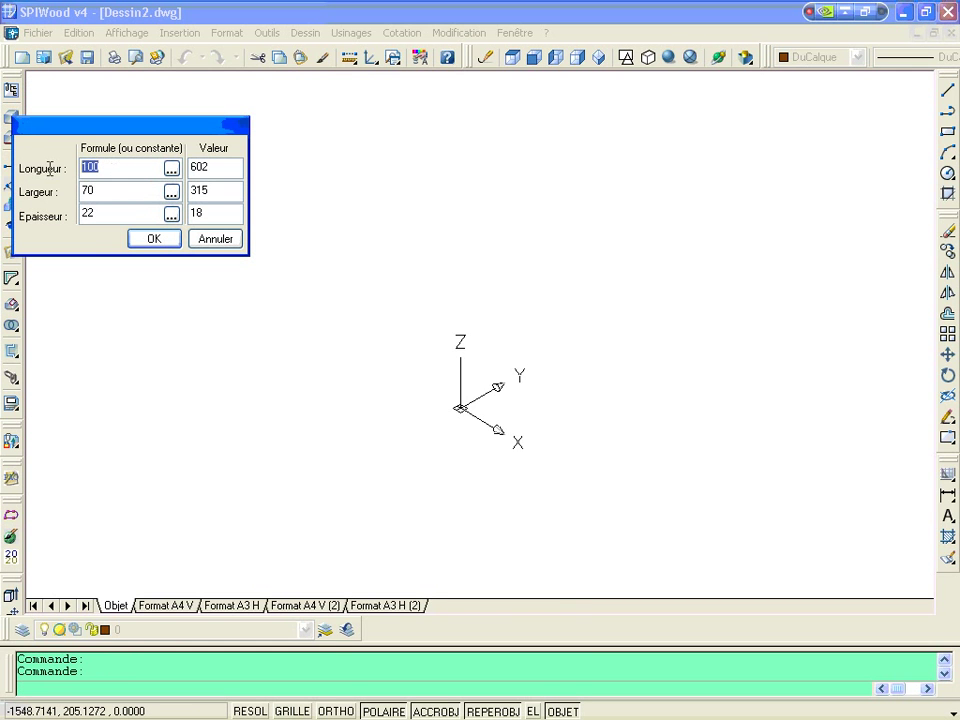
pyautogui.write('6')
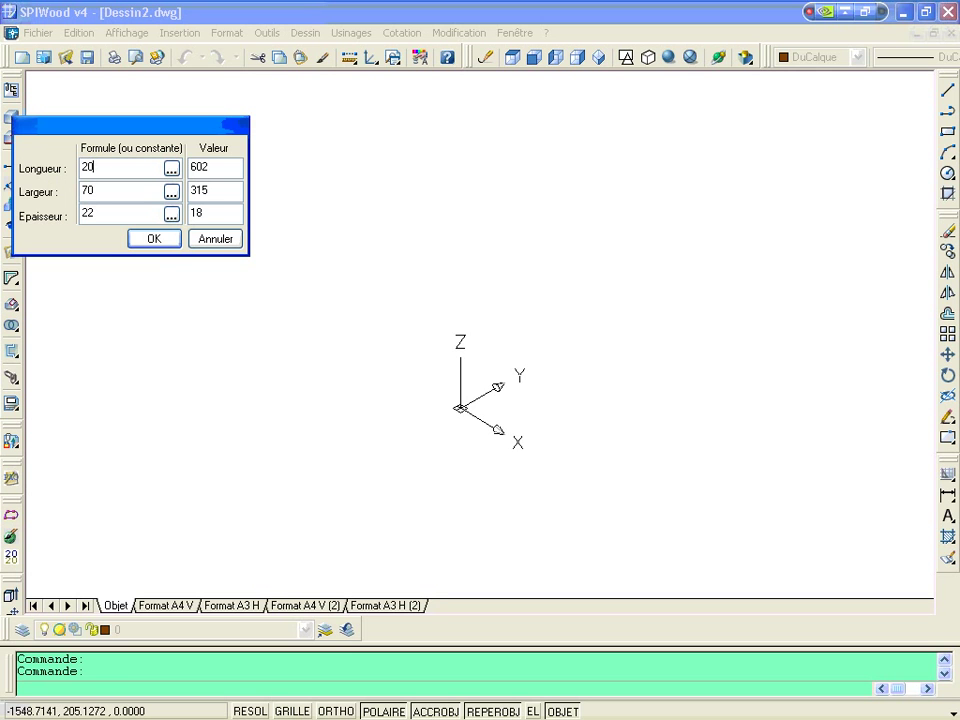
pyautogui.write('0')
pyautogui.click(153, 239)
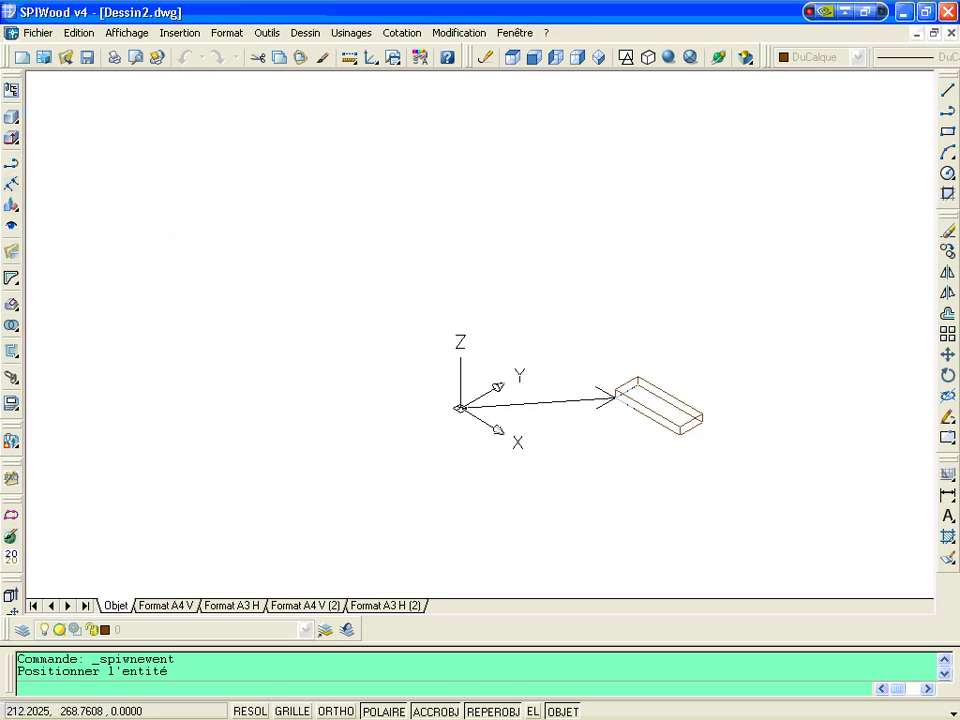
# - Place the new board and pivot it to stand upright
pyautogui.click(471, 383)
pyautogui.click(472, 381)
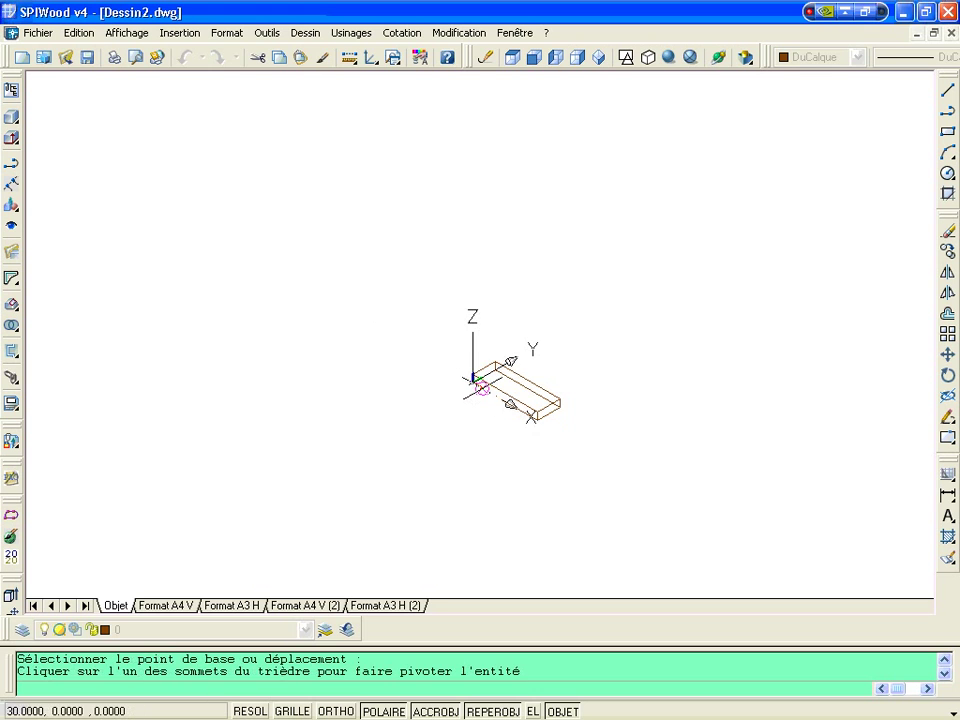
pyautogui.click(474, 378)
pyautogui.click(474, 378)
pyautogui.press('Return')
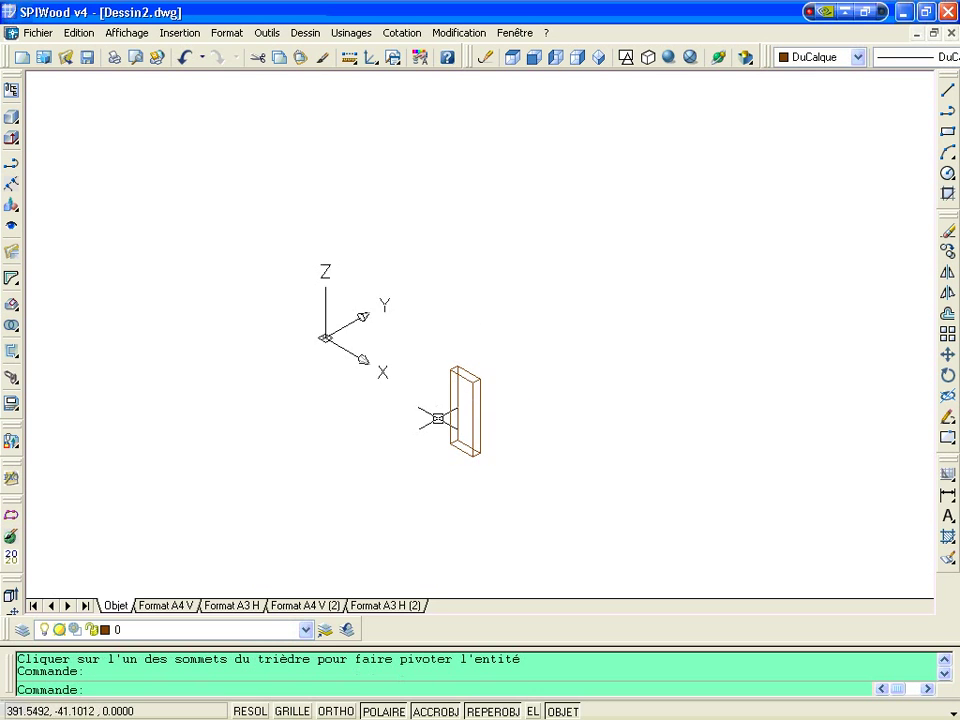
# - Center and zoom onto the board, apply Gouraud shading, and open the Usinages tool library
pyautogui.moveTo(437, 418)
pyautogui.mouseDown(button='middle')
pyautogui.moveTo(458, 343)
pyautogui.moveTo(439, 360)
pyautogui.mouseUp(button='middle')
pyautogui.scroll(5, 465, 350)
pyautogui.scroll(2, 471, 357)
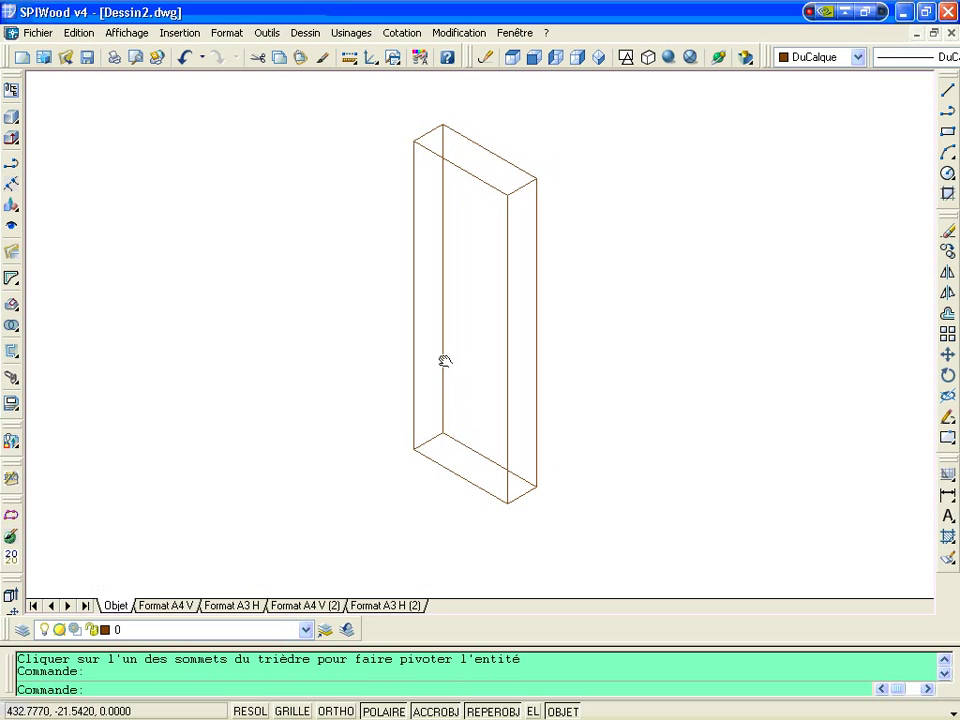
pyautogui.click(687, 58)
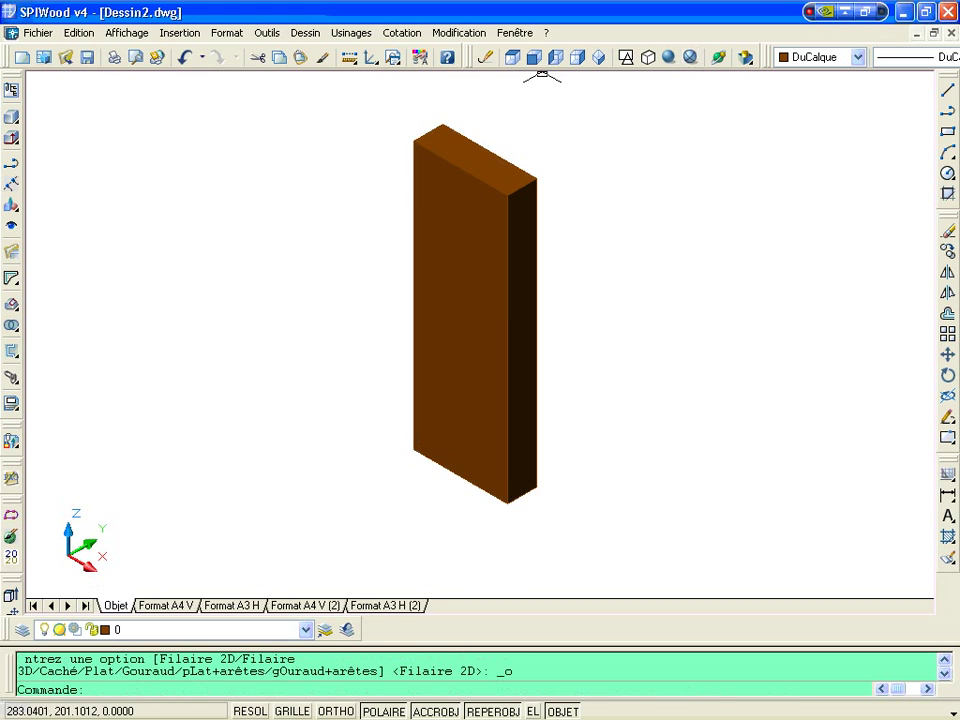
pyautogui.click(12, 305)
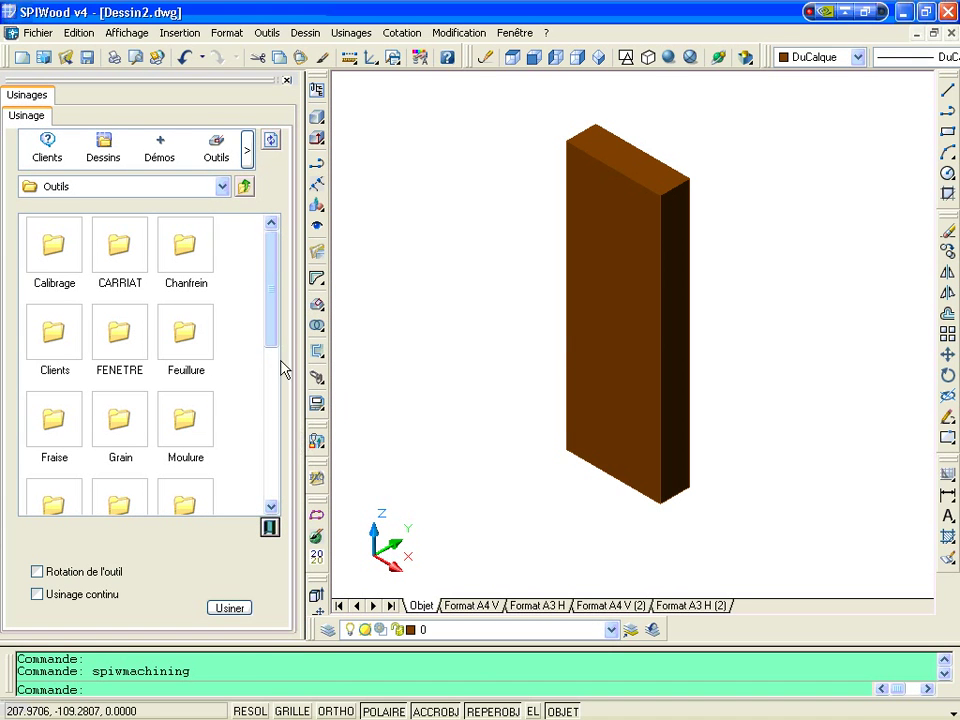
# - Pick Moulure Porte 02 from the Usinages palette and launch Usiner
pyautogui.moveTo(272, 338); pyautogui.dragTo(287, 490)
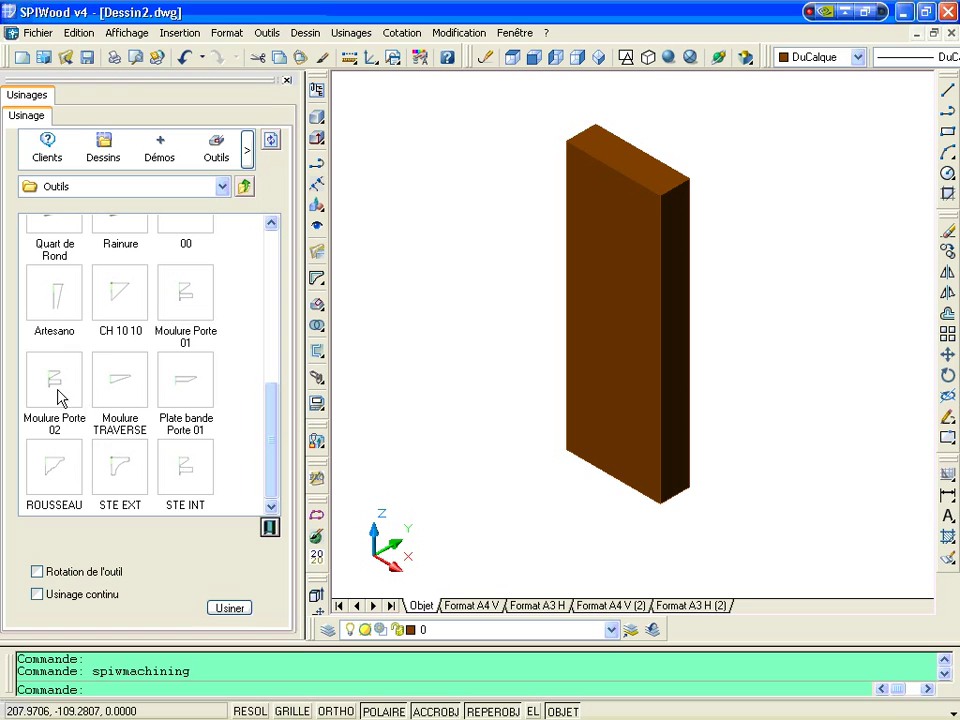
pyautogui.click(56, 390)
pyautogui.click(230, 609)
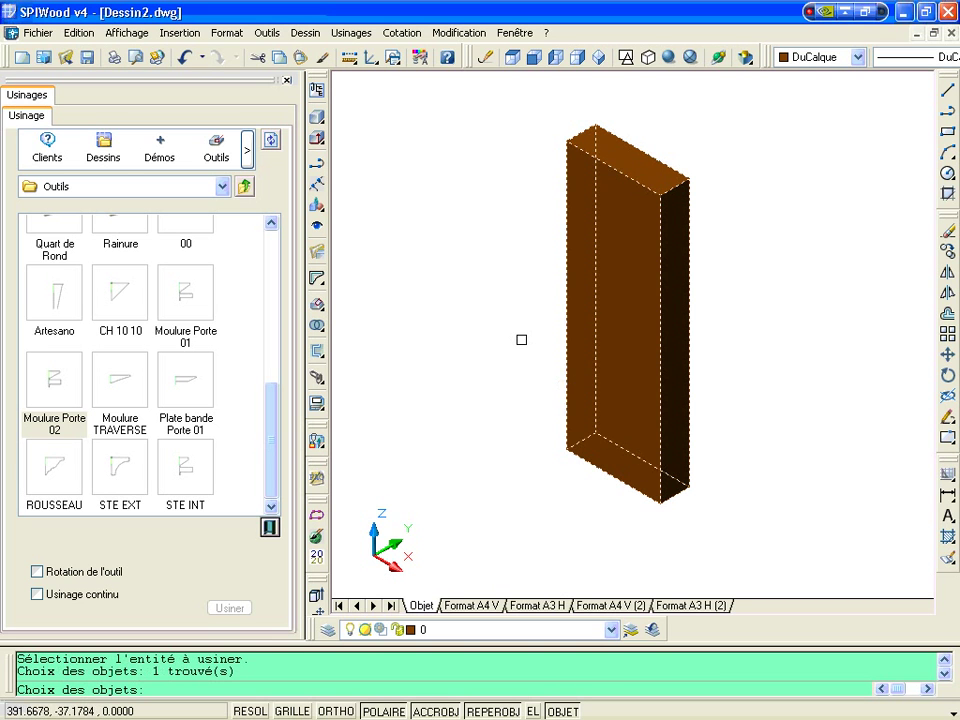
# - Mill the molding with the front face as reference and the right edge as path, then zoom onto the groove
pyautogui.press('Return')
pyautogui.click(625, 280)
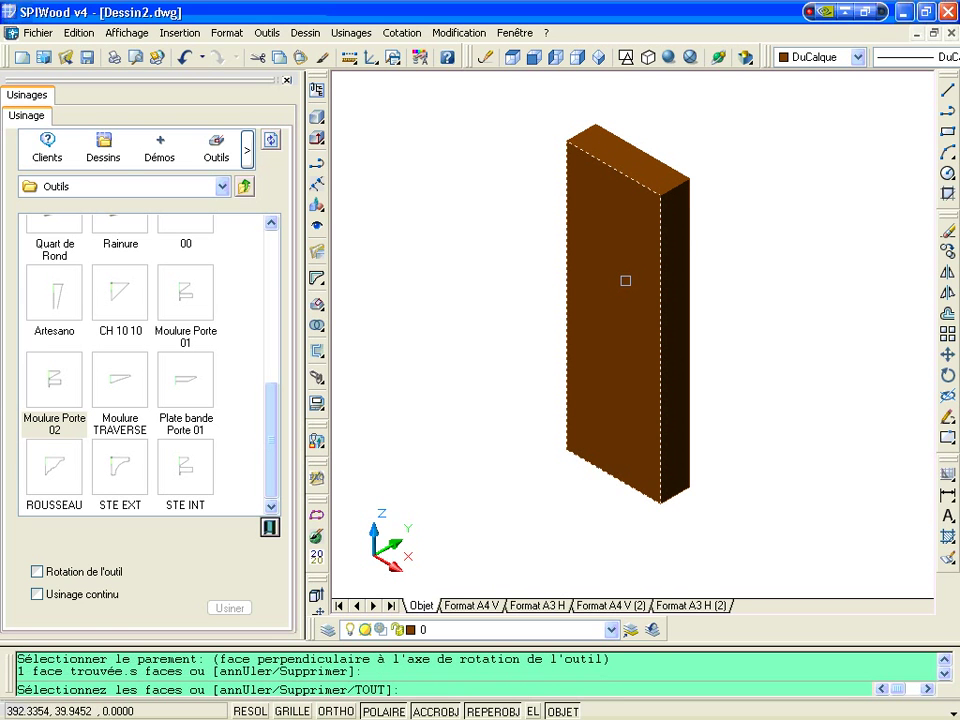
pyautogui.press('Return')
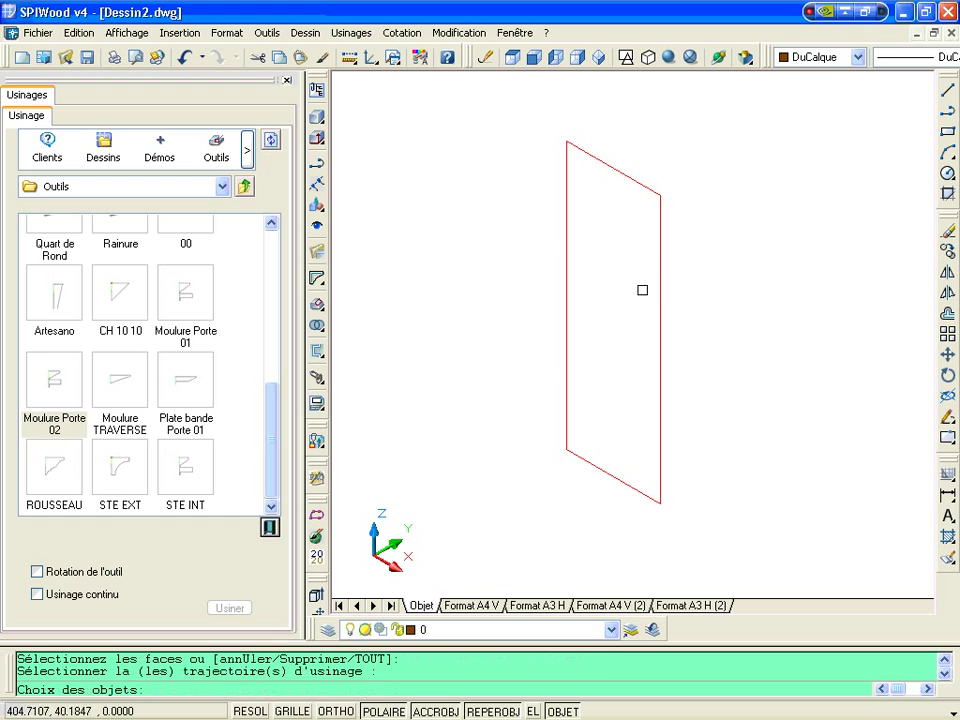
pyautogui.click(660, 304)
pyautogui.press('Return')
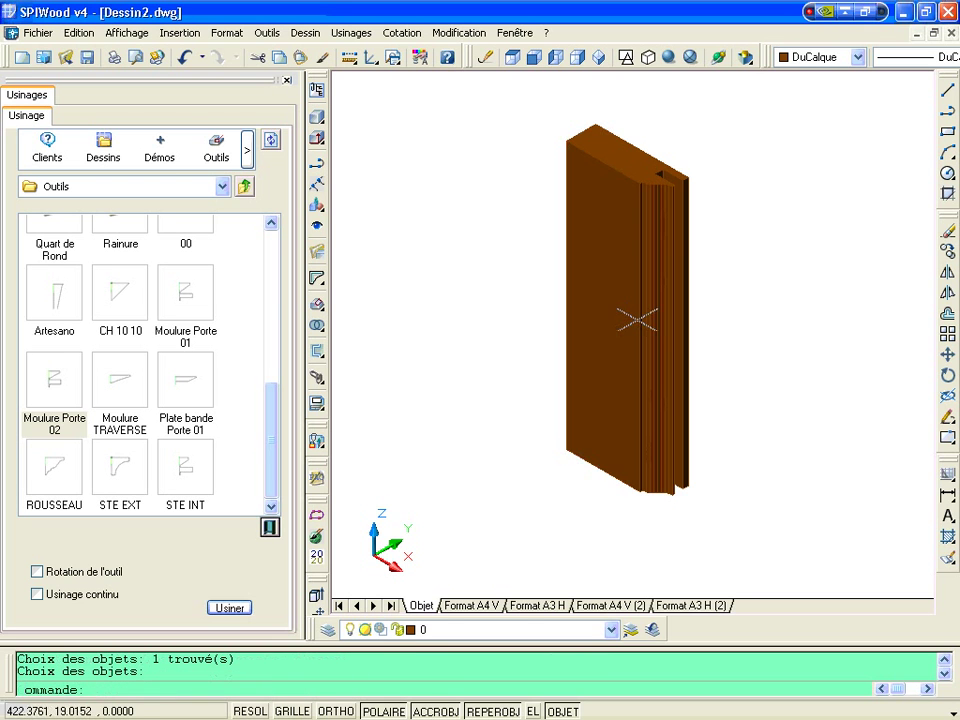
pyautogui.scroll(5, 621, 317)
pyautogui.moveTo(638, 200); pyautogui.dragTo(581, 295, button='middle')
pyautogui.scroll(2, 576, 330)
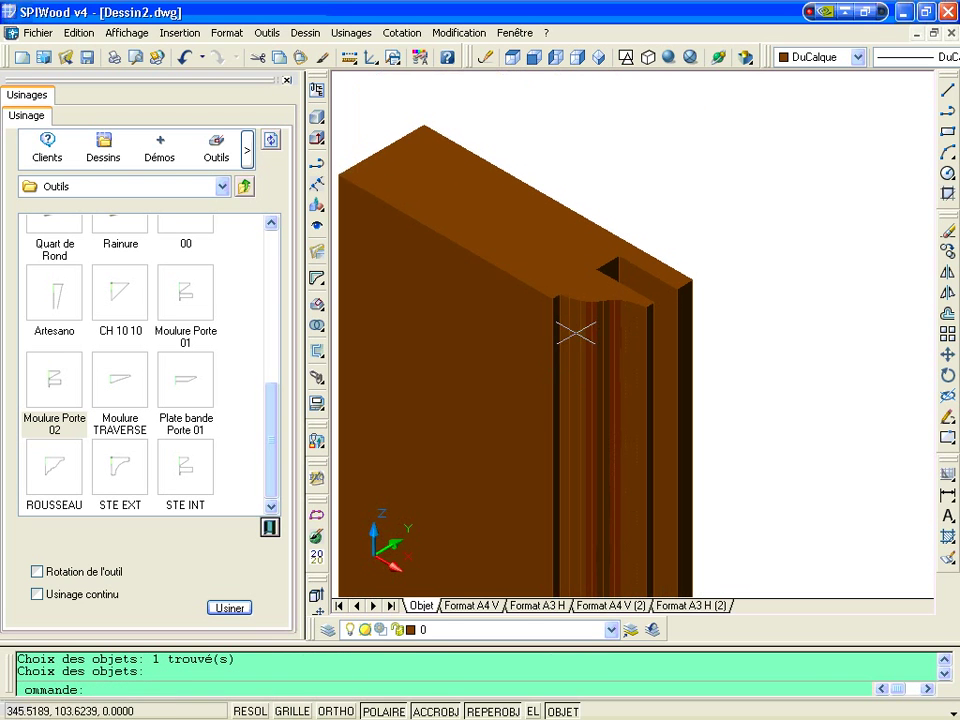
pyautogui.scroll(2, 576, 330)
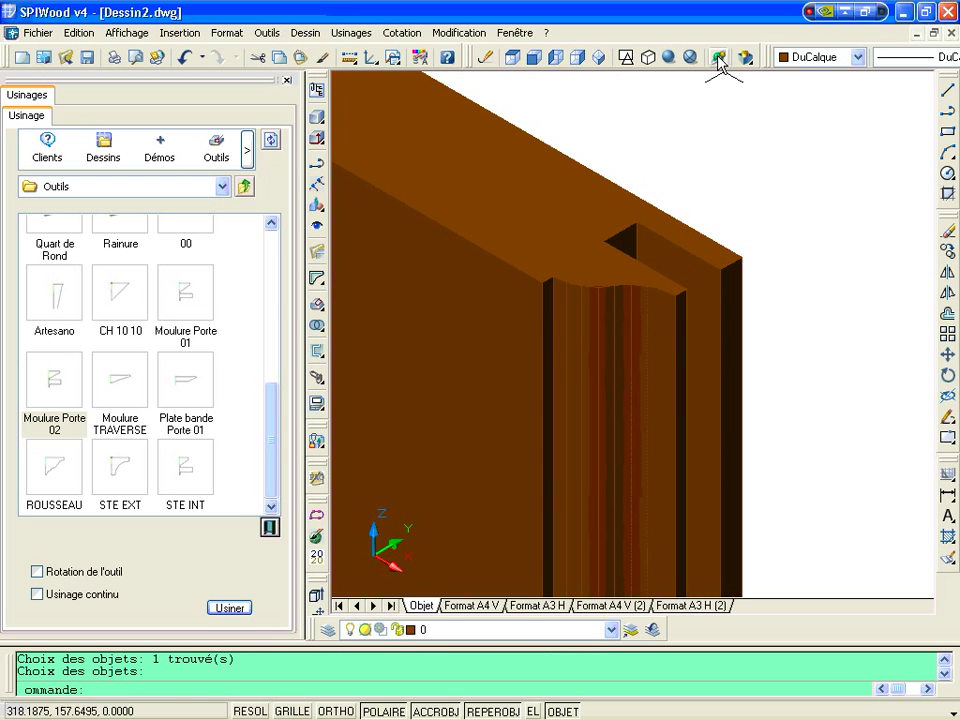